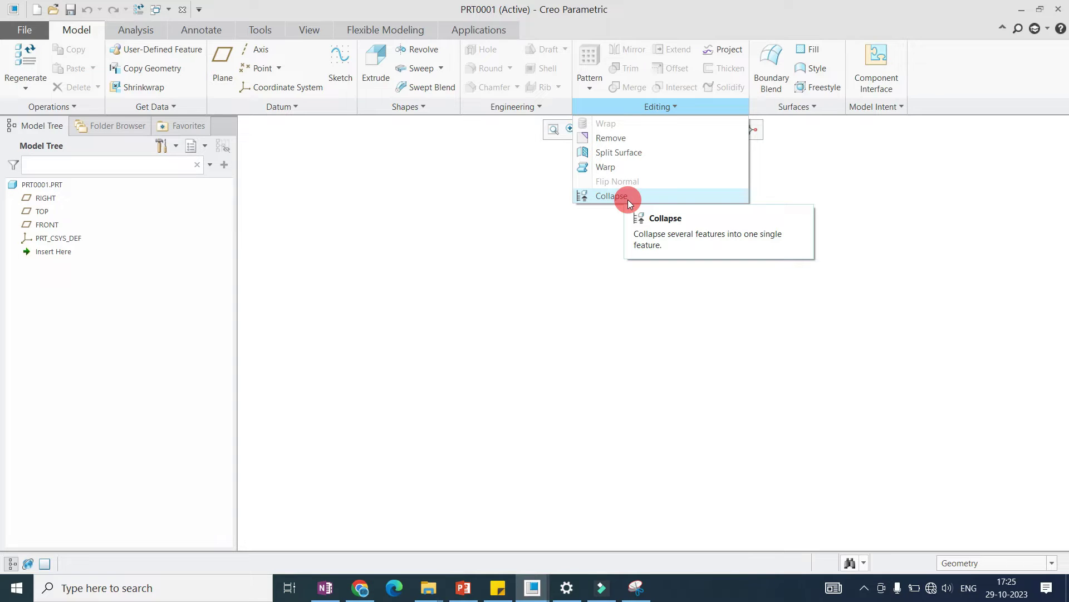
Open flange.prt from the 'Cosmatic command' working directory.
left_click(583, 248)
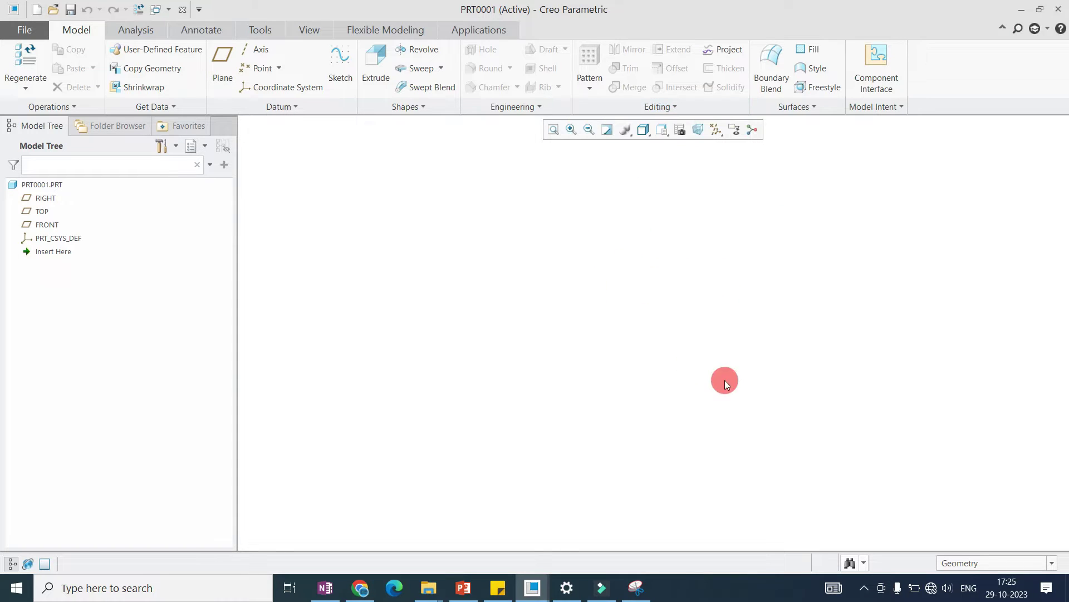
left_click(53, 9)
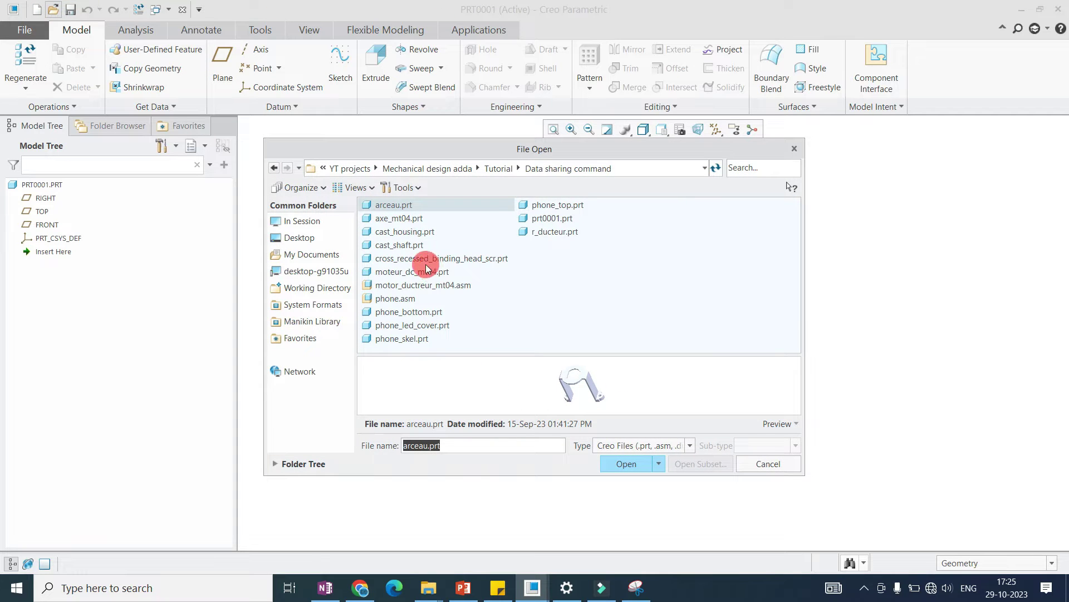
left_click(312, 287)
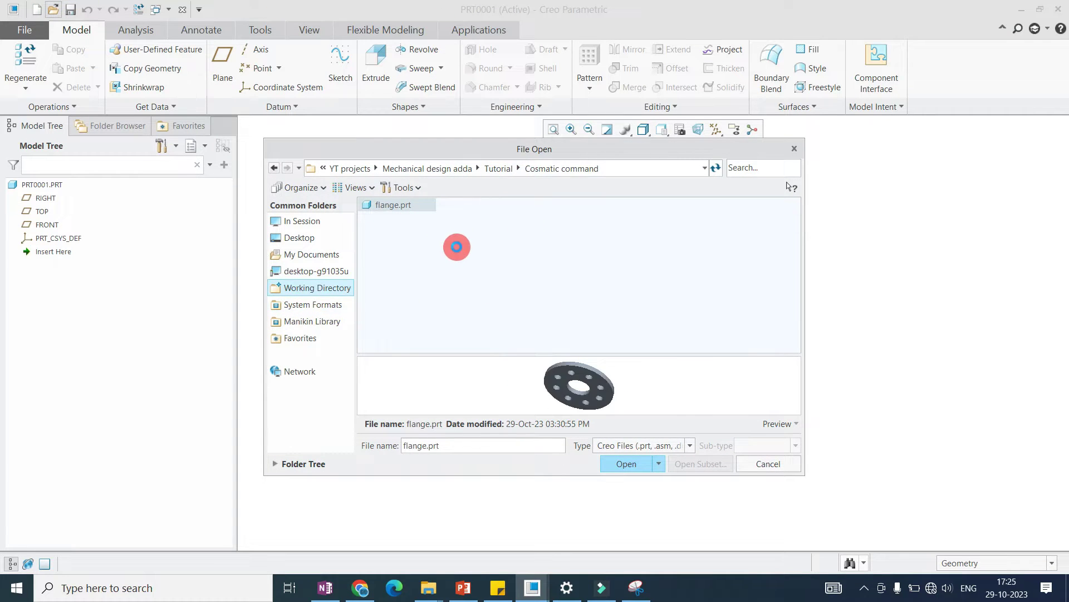
middle_click(457, 247)
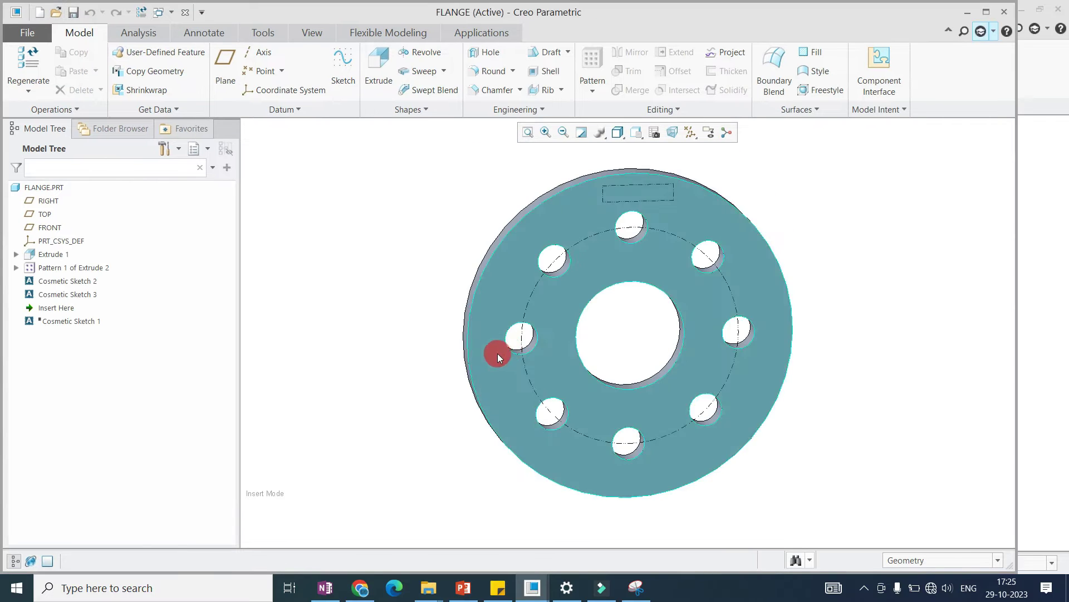
Tilt the flange into a 3D view and select the Extrude 1 feature.
middle_click_drag(506, 303, 513, 262)
scroll(533, 307, "down", 2)
scroll(533, 307, "up", 3)
scroll(532, 287, "down", 3)
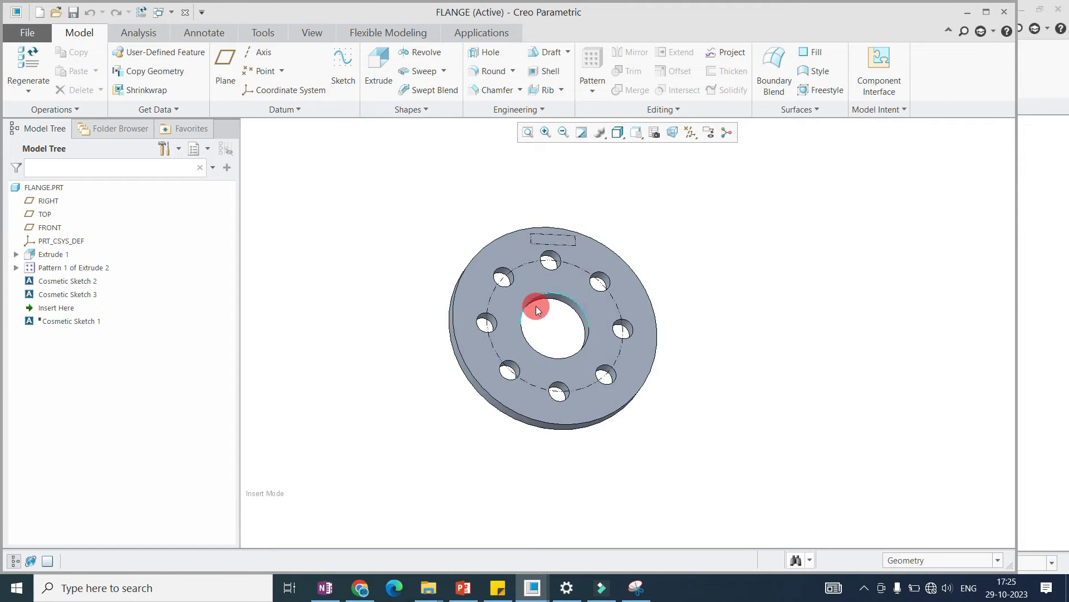
scroll(536, 306, "up", 3)
left_click(52, 257)
left_click(44, 266)
left_click(55, 256)
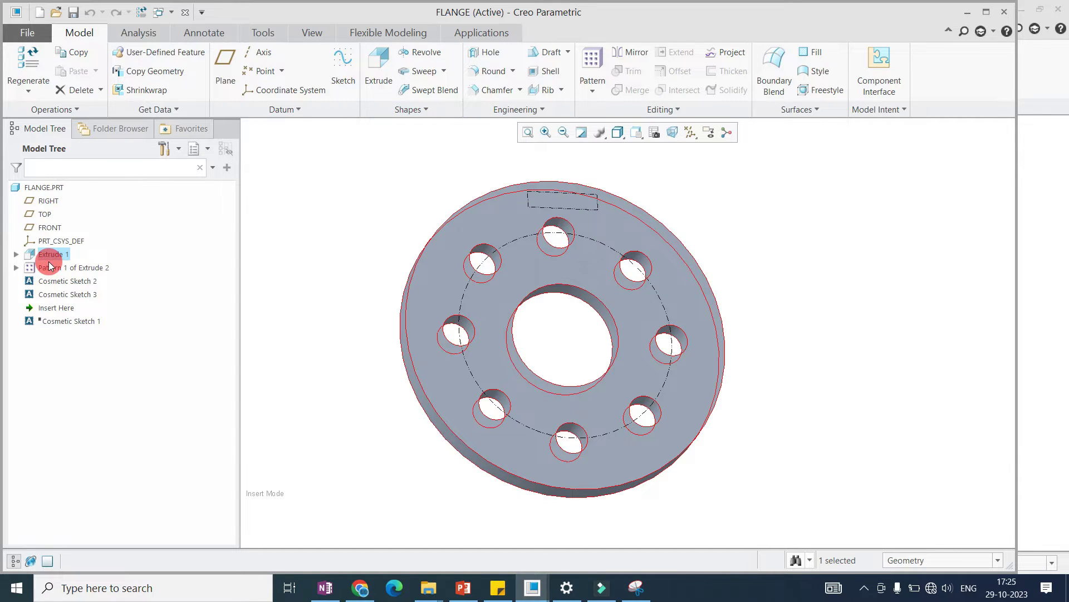
left_click(47, 254)
left_click(542, 327)
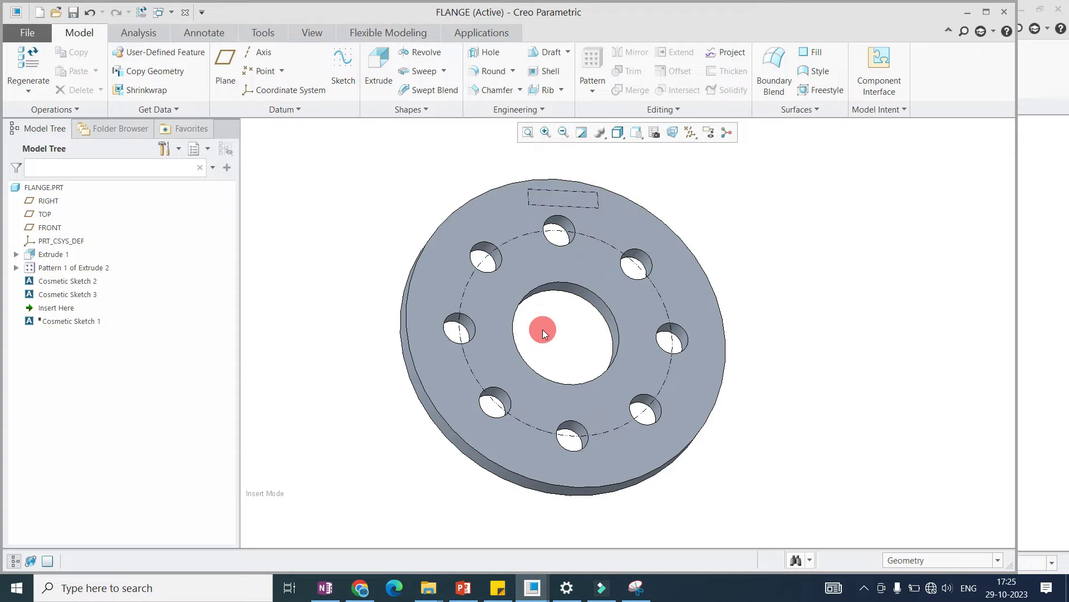
left_click(50, 257)
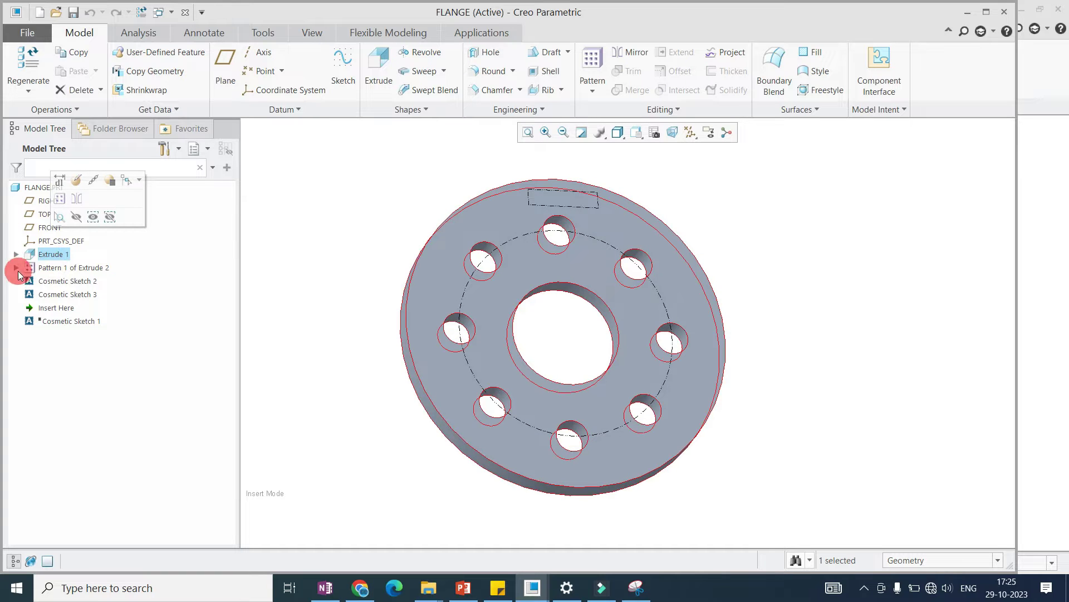
Expand Pattern 1 of Extrude 2 to list its eight hole instances, then show the Editing operations.
left_click(16, 268)
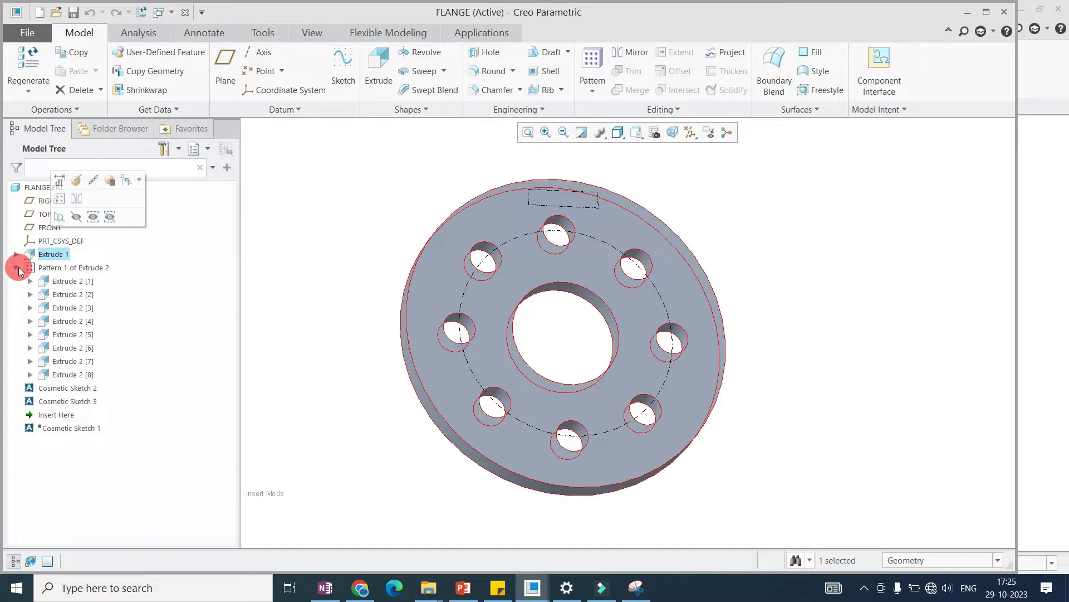
left_click(63, 282)
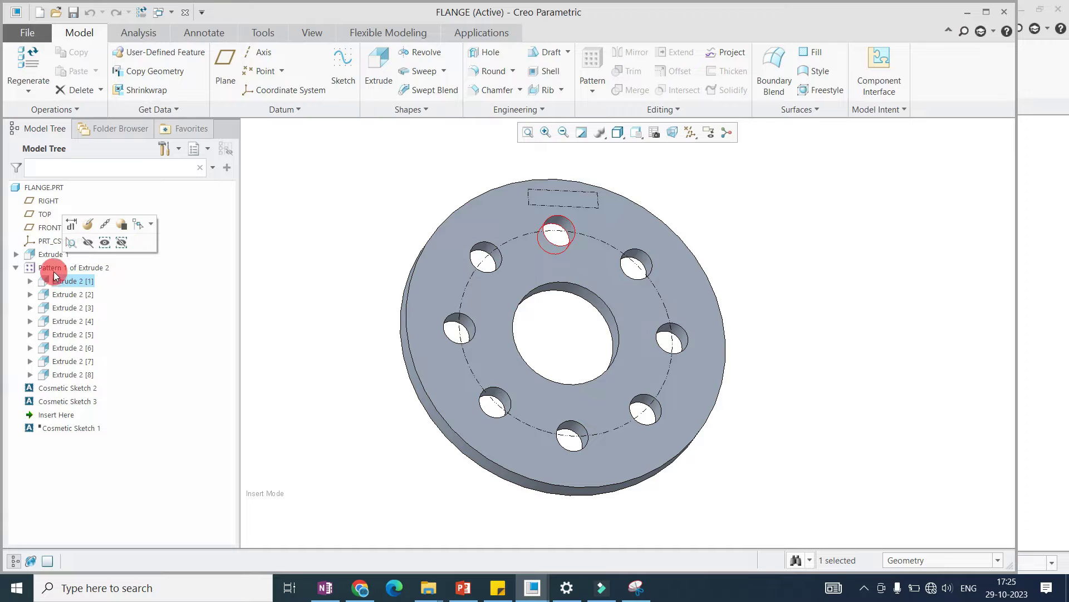
left_click(49, 269)
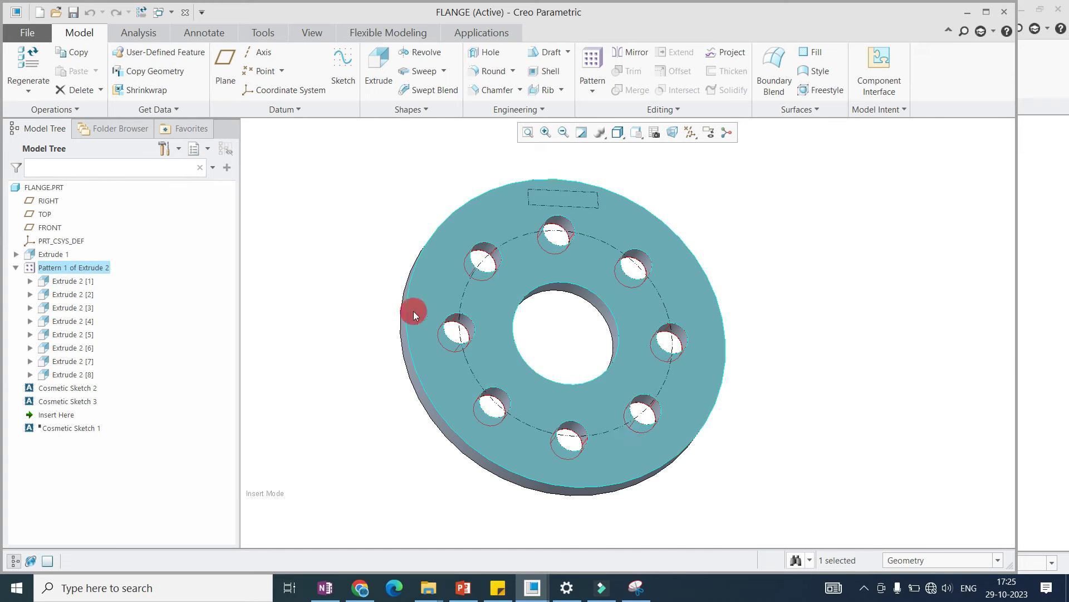
left_click(357, 288)
left_click(690, 104)
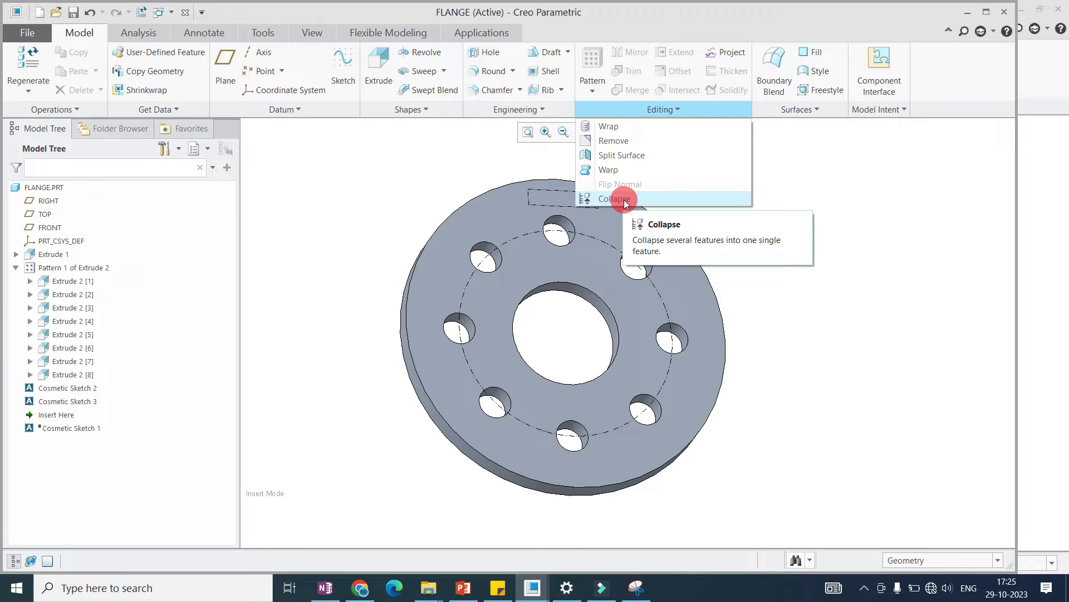
Select the four features from Extrude 1 through Cosmetic Sketch 3 and show the Editing operations.
left_click(624, 199)
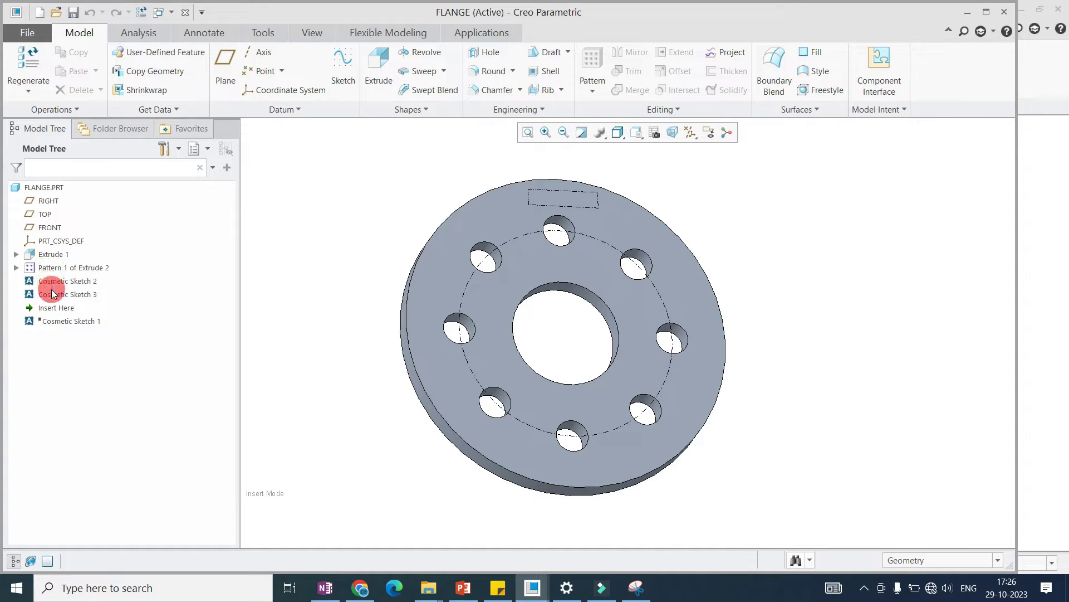
left_click(50, 254)
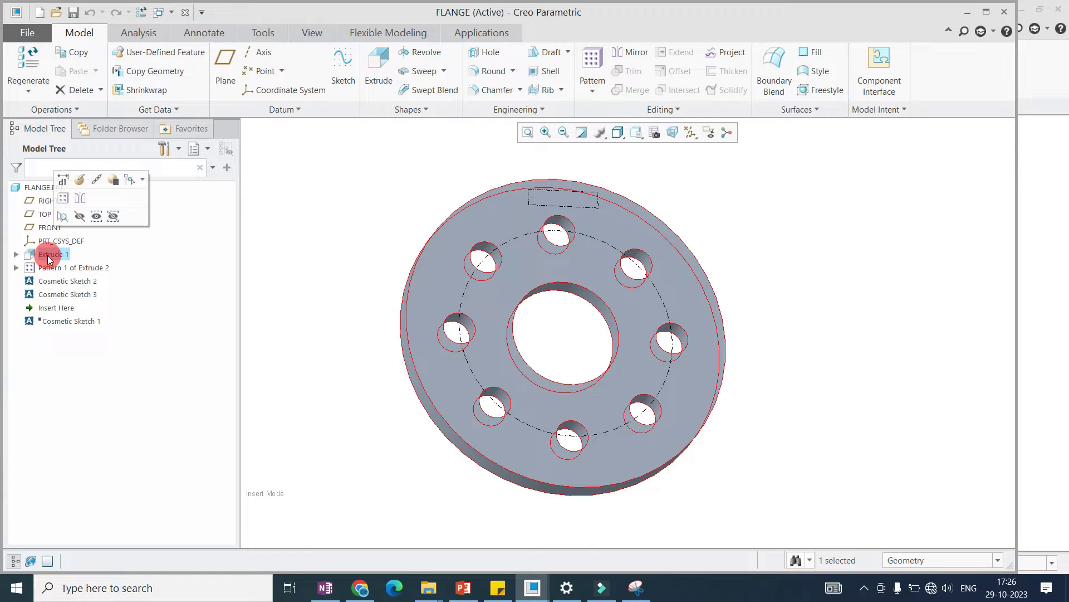
left_click(653, 114)
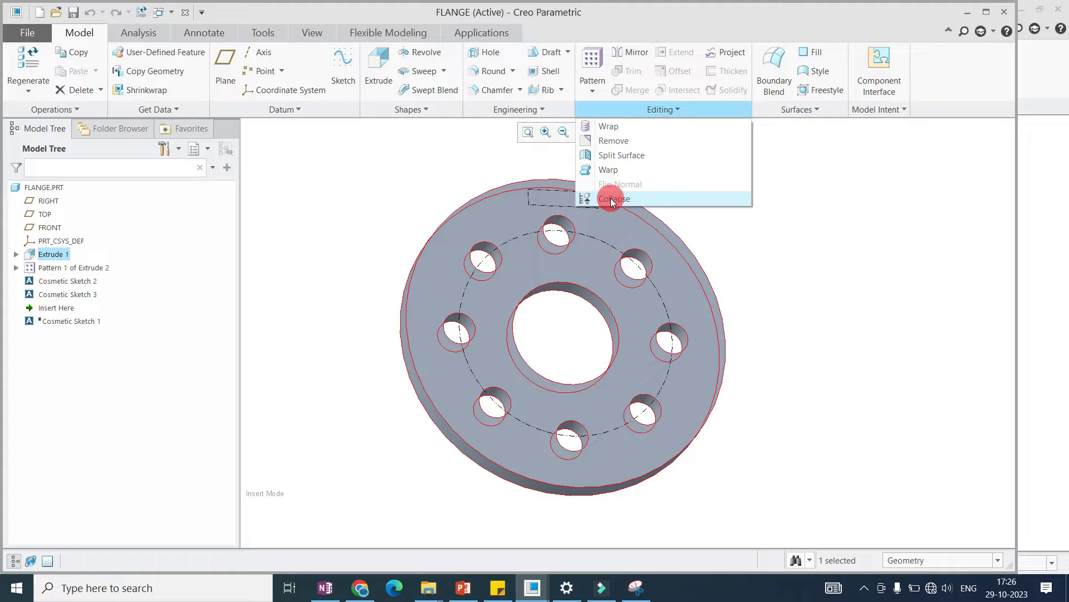
left_click(58, 255)
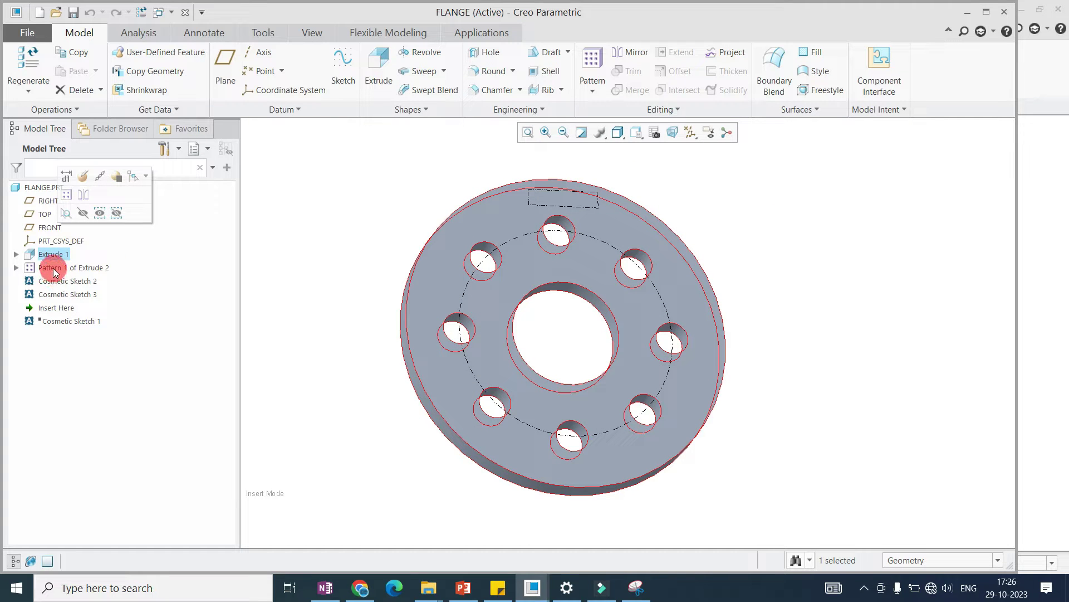
left_click(55, 294, "shift")
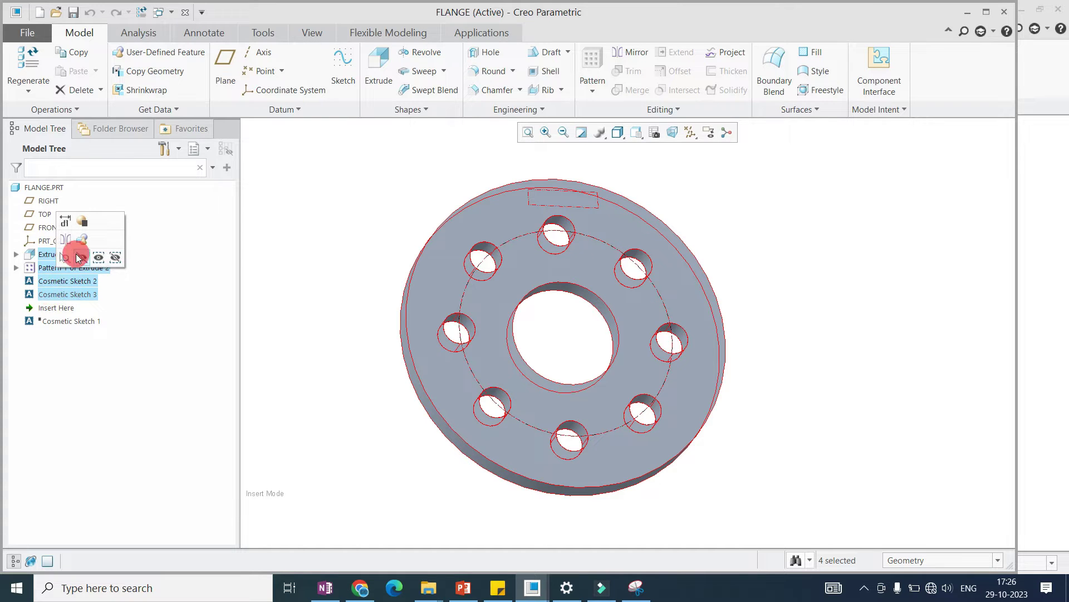
left_click(648, 111)
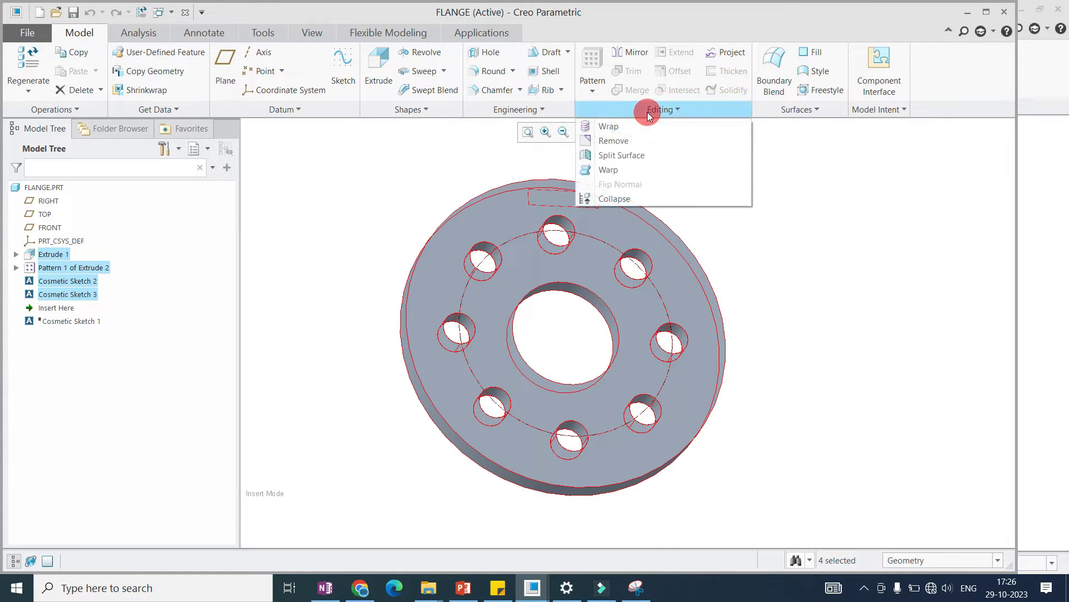
Collapse the selected range into Independent Geometry id 304 with all keep options checked.
left_click(626, 196)
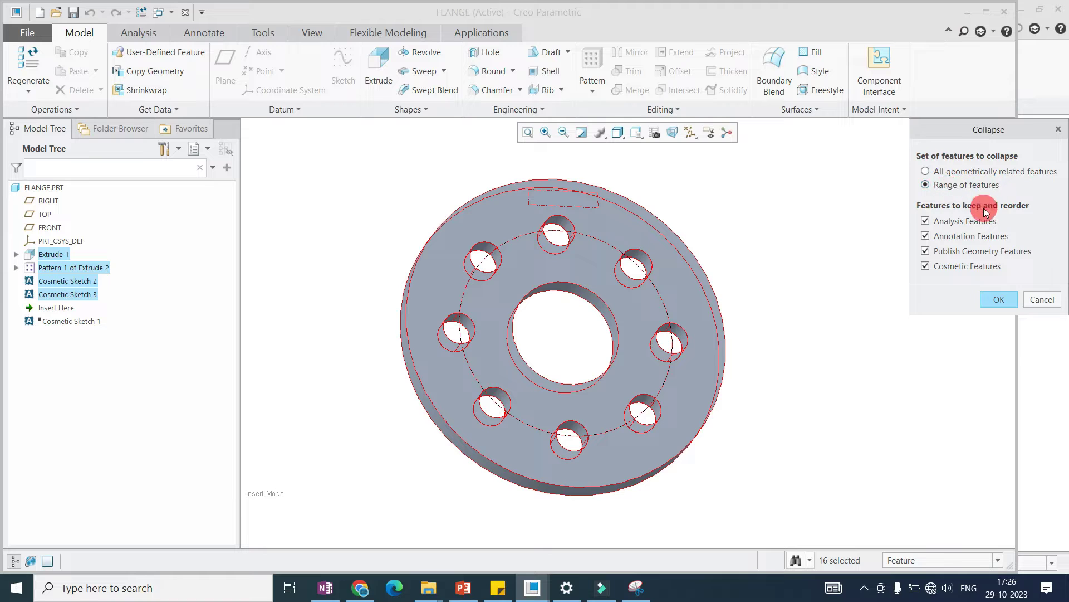
left_click(997, 300)
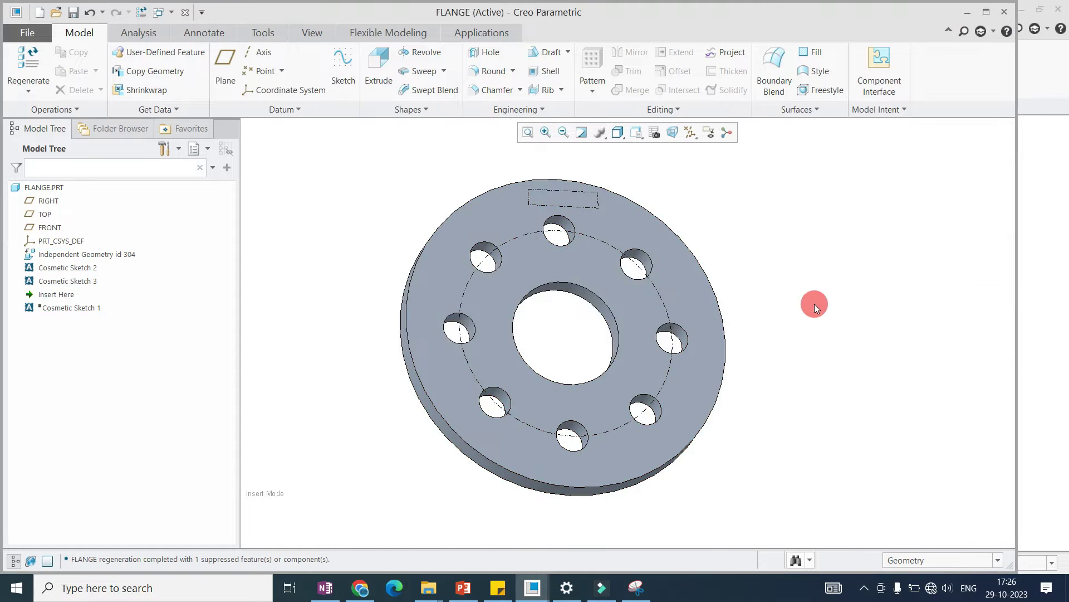
left_click(47, 256)
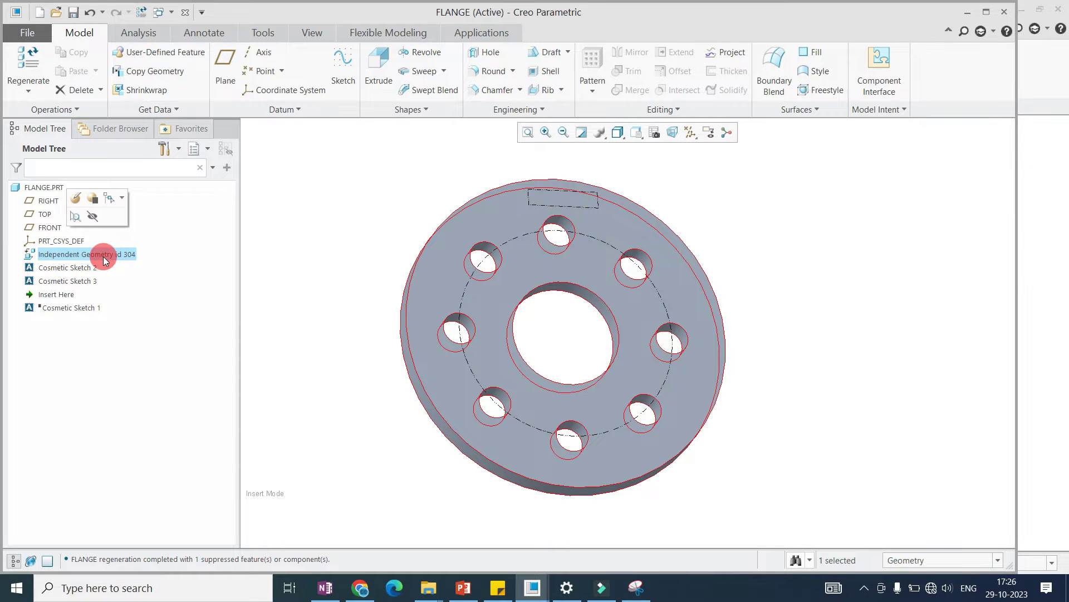
left_click(65, 268)
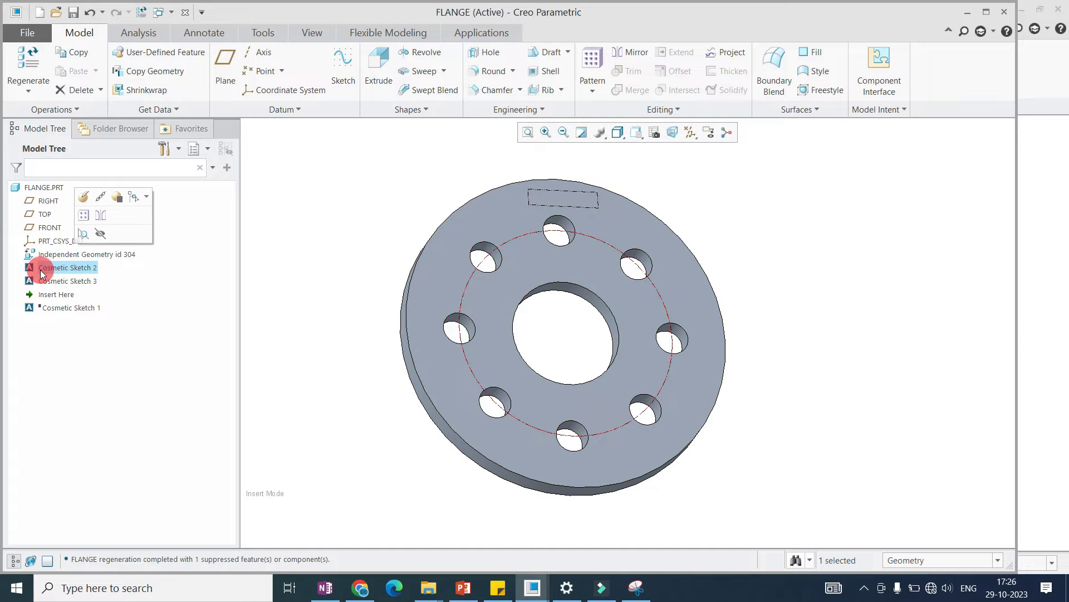
left_click(53, 282)
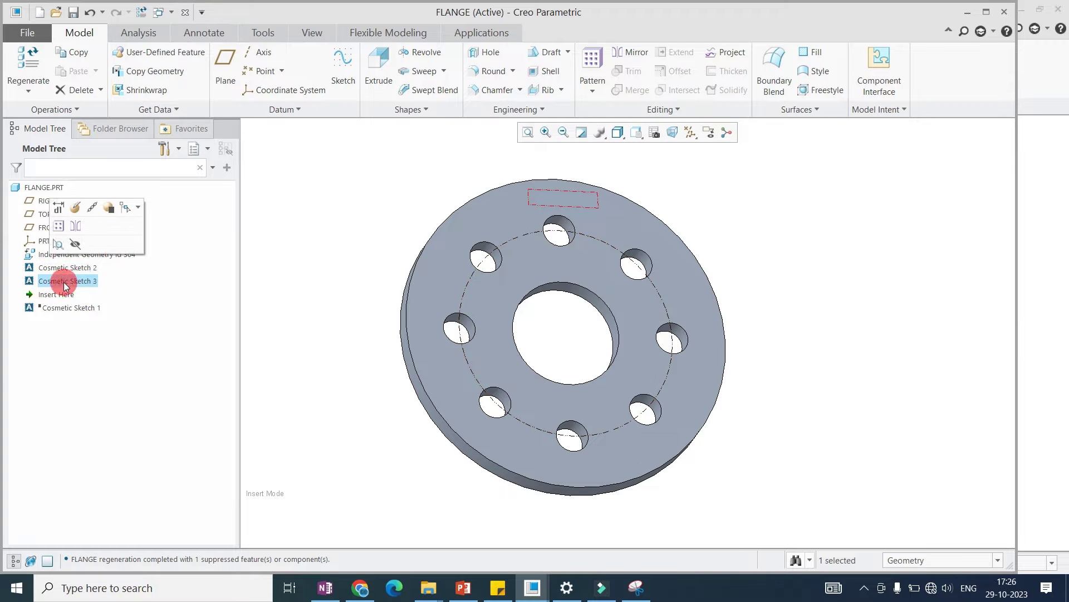
left_click(61, 280)
left_click(53, 270)
left_click(53, 280)
left_click(53, 269)
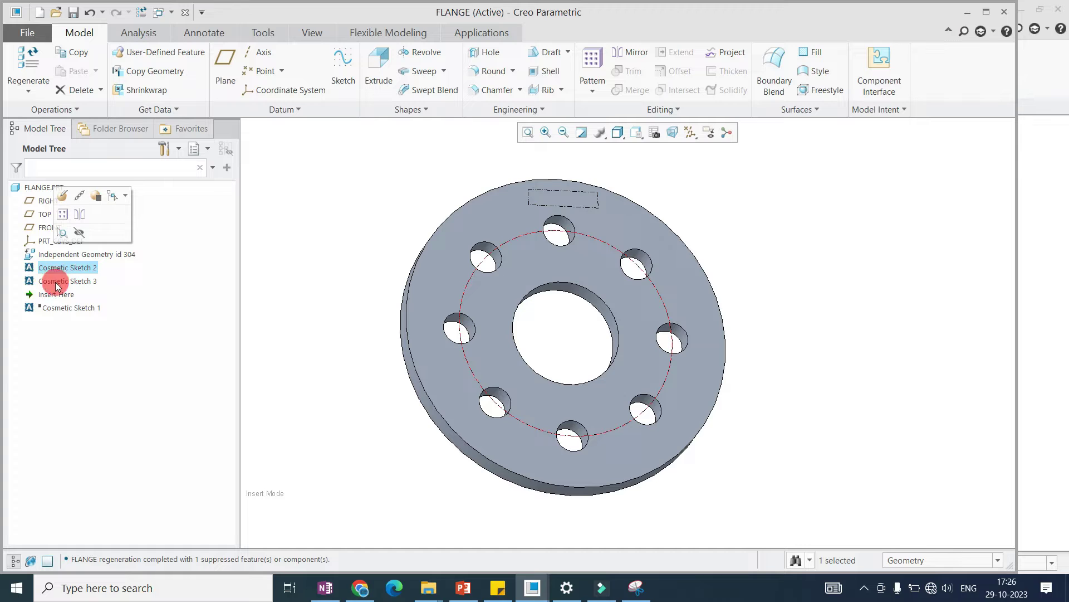
left_click(45, 255)
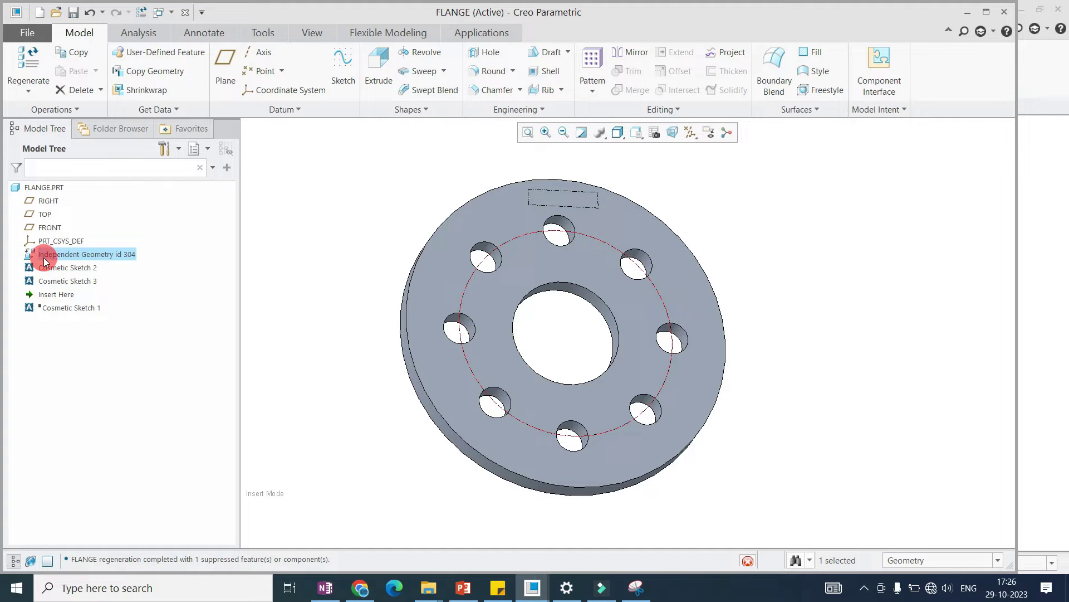
left_click(99, 256)
left_click(304, 269)
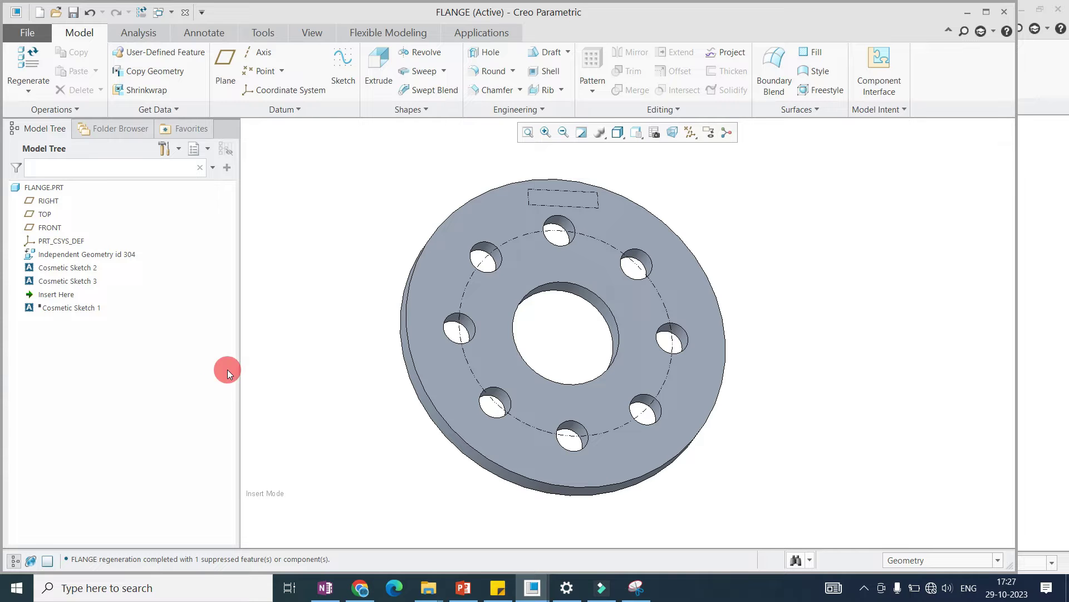
scroll(568, 286, "up", 3)
scroll(496, 245, "down", 5)
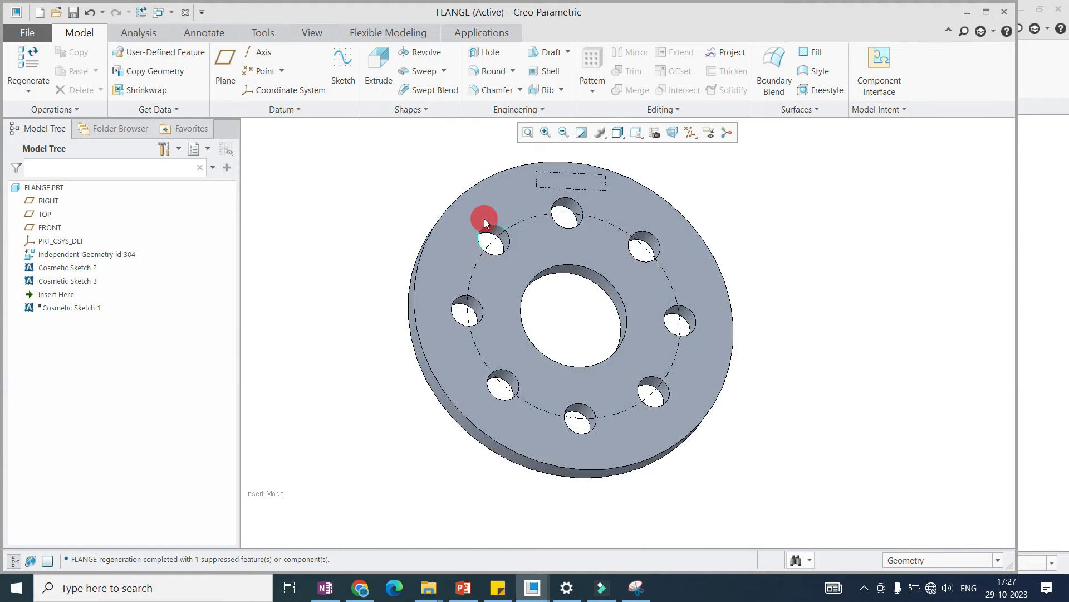
left_click(517, 290)
middle_click_drag(517, 290, 510, 249)
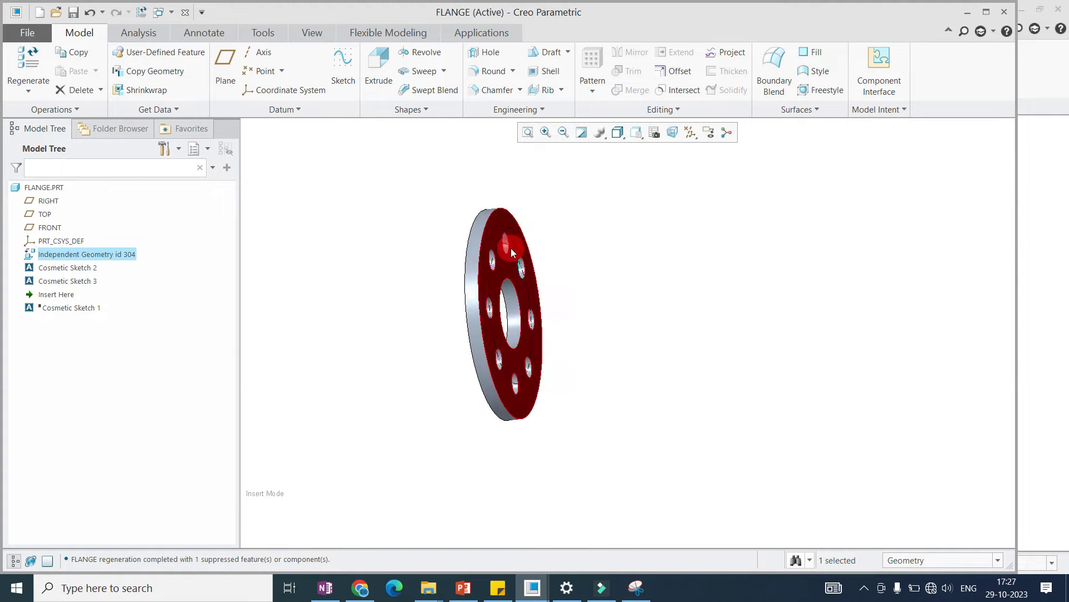
scroll(463, 212, "down", 5)
left_click(448, 206)
left_click(460, 129)
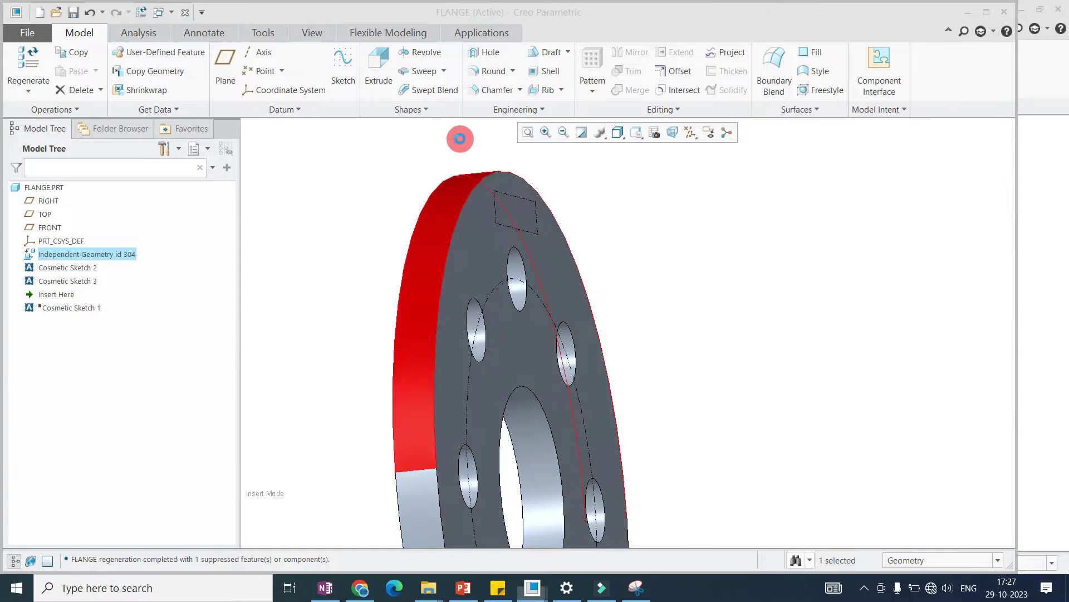
left_click(474, 73)
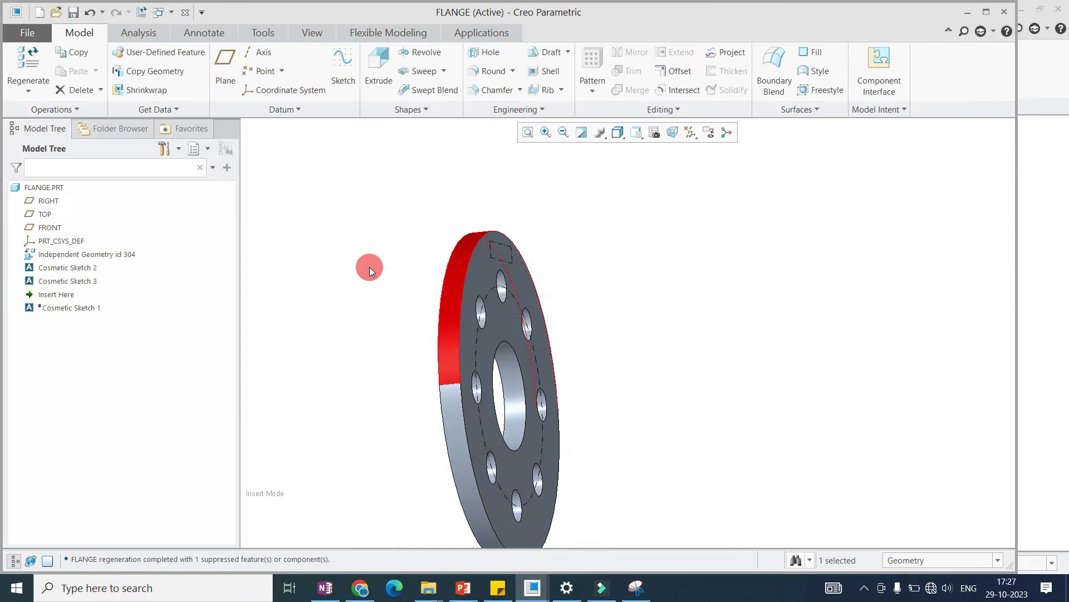
scroll(441, 293, "down", 5)
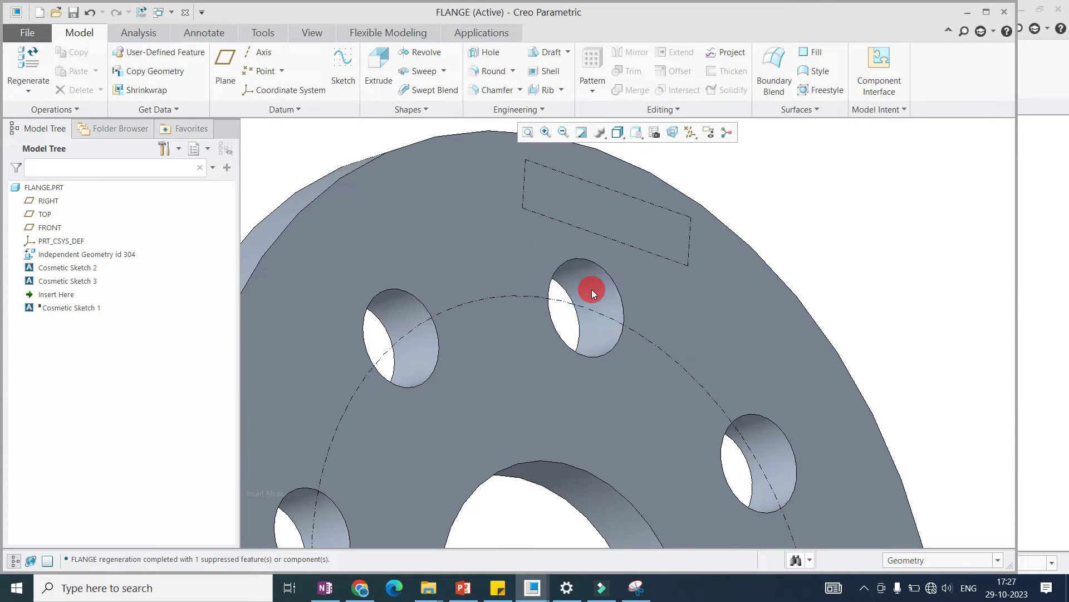
left_click(593, 292)
scroll(586, 310, "up", 3)
scroll(583, 303, "down", 1)
scroll(583, 292, "down", 2)
middle_click_drag(593, 303, 554, 258)
scroll(656, 379, "up", 2)
scroll(604, 322, "down", 2)
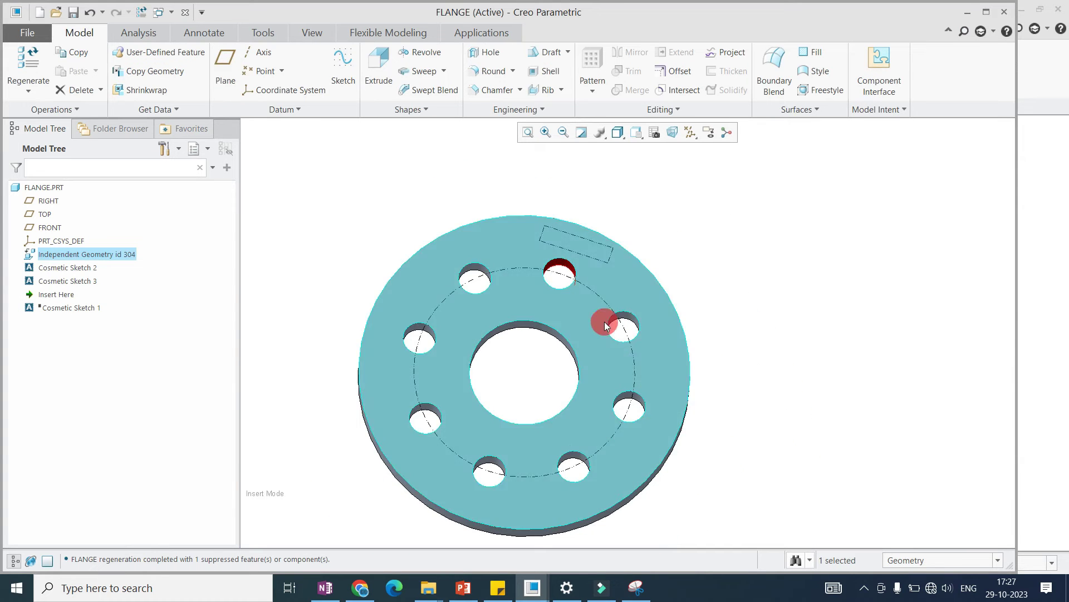
scroll(439, 268, "down", 3)
Reopen Independent Geometry id 304's definition, toggle its surface collector, and close it unchanged.
left_click(482, 254)
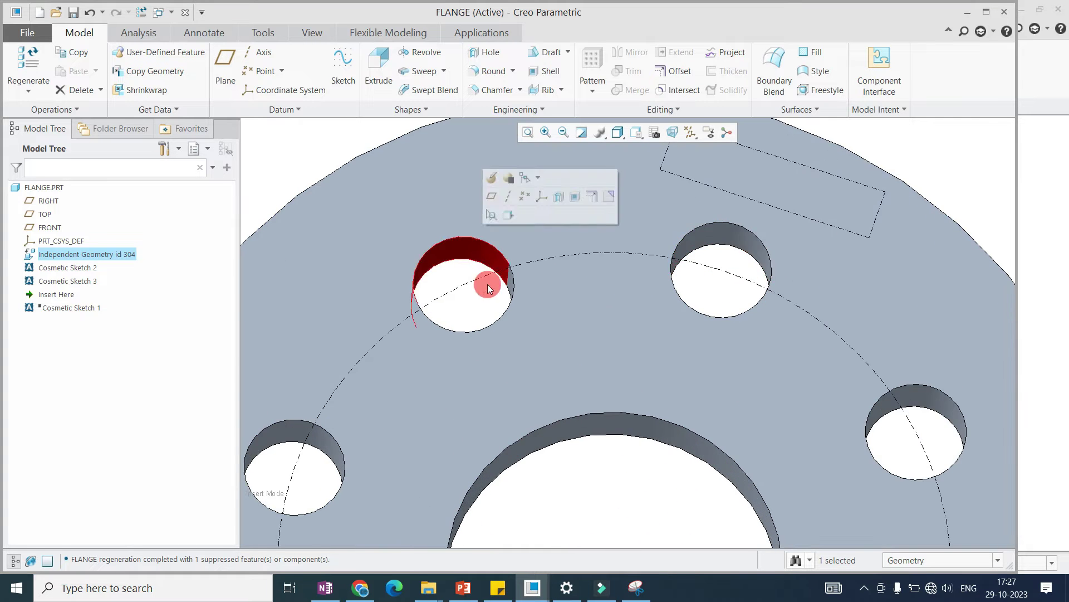
scroll(487, 283, "up", 2)
left_click(91, 254)
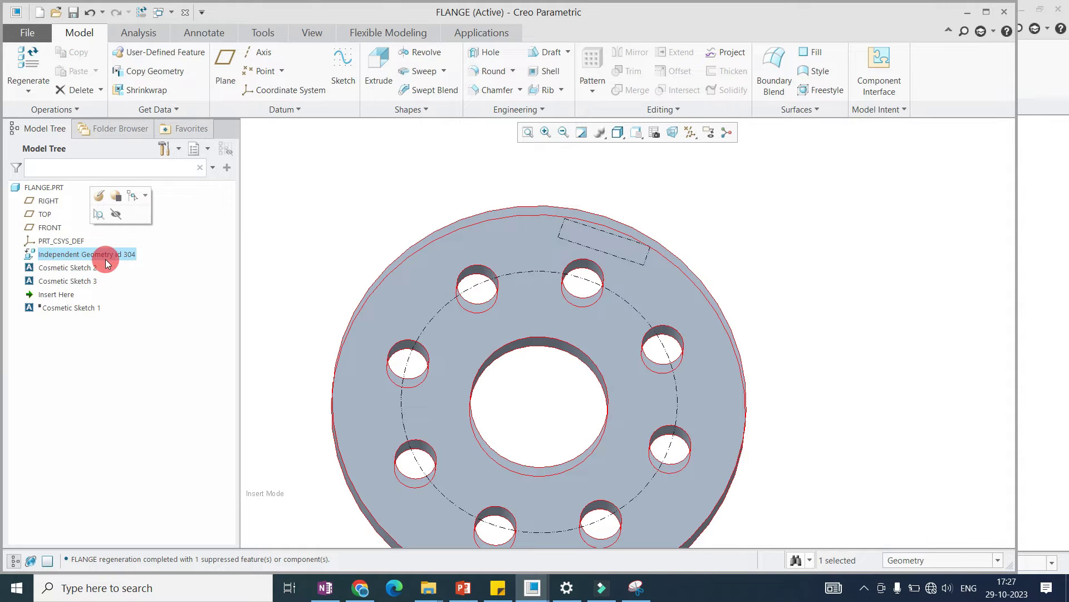
left_click(99, 198)
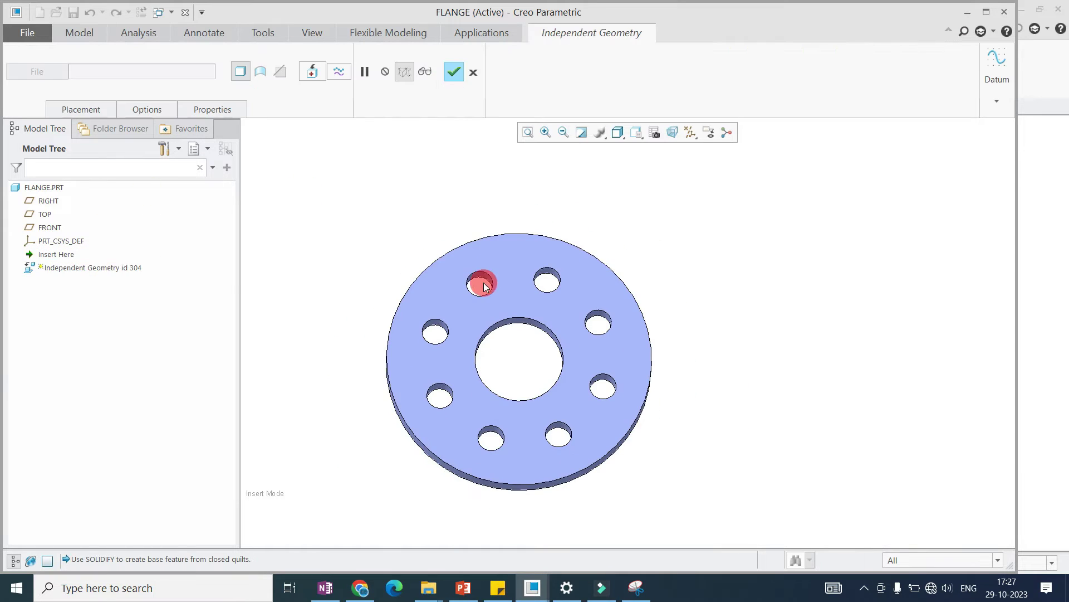
left_click(246, 78)
left_click(473, 72)
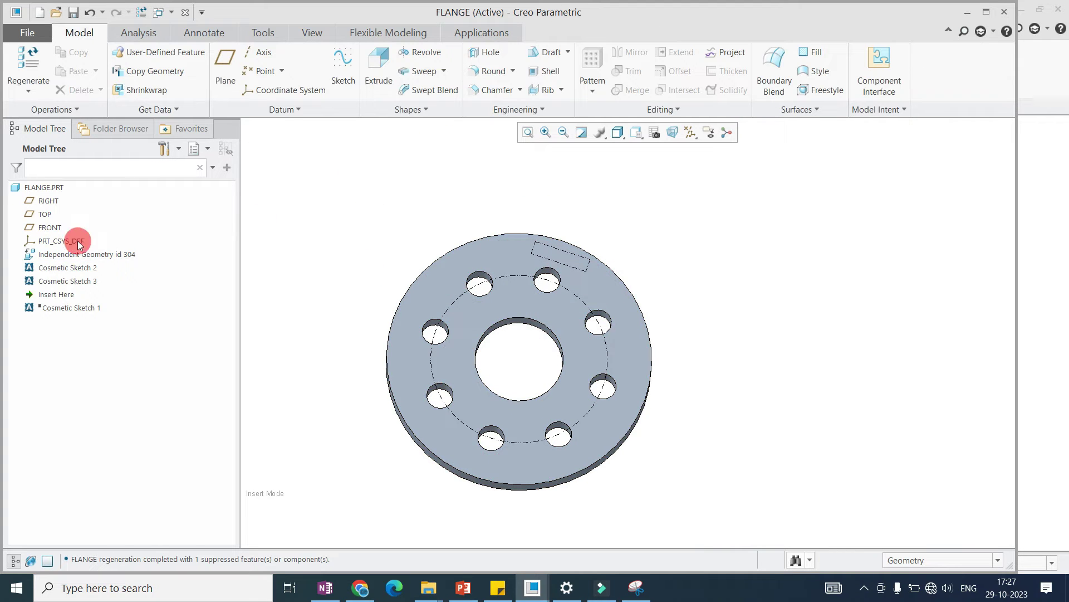
scroll(607, 235, "down", 3)
scroll(639, 229, "up", 3)
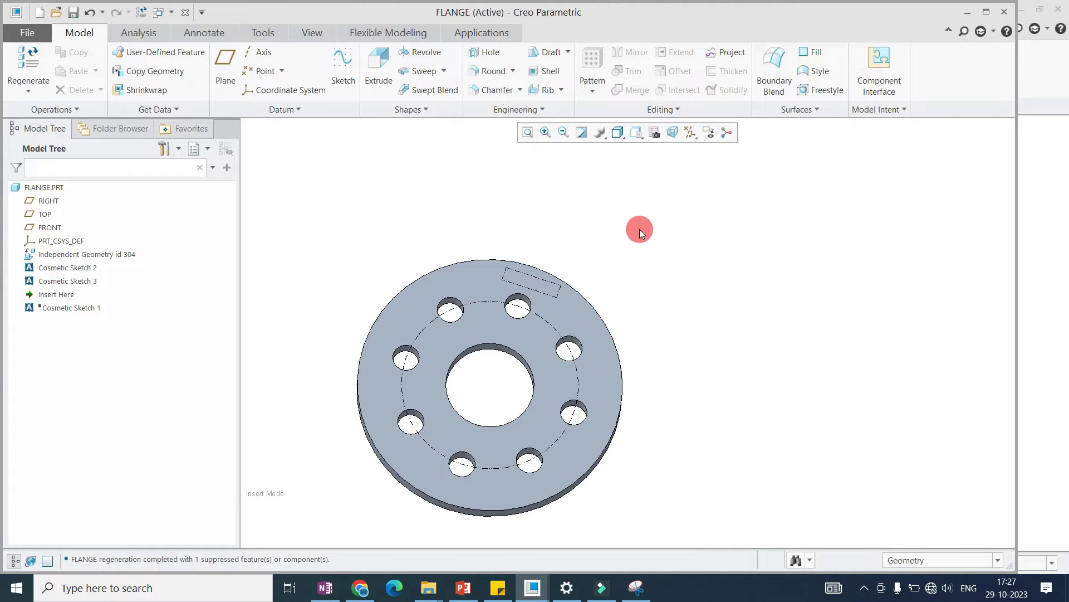
scroll(565, 269, "down", 1)
middle_click_drag(565, 269, 573, 248)
scroll(653, 243, "up", 2)
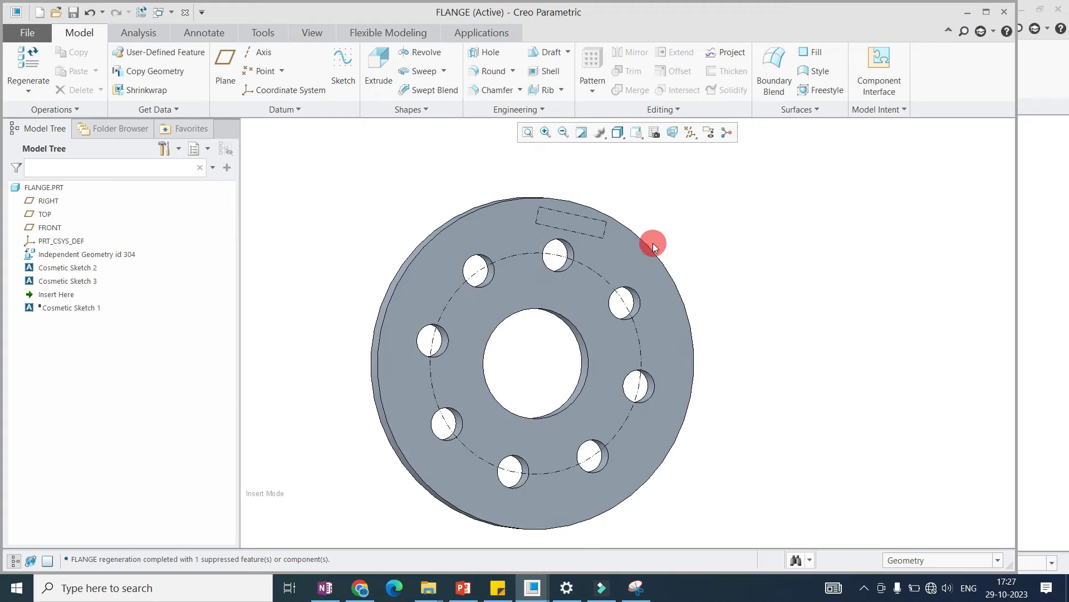
Switch windows to PRT0001.PRT, then to the MOTOR_DUCTREUR_MT04 assembly.
left_click(159, 11)
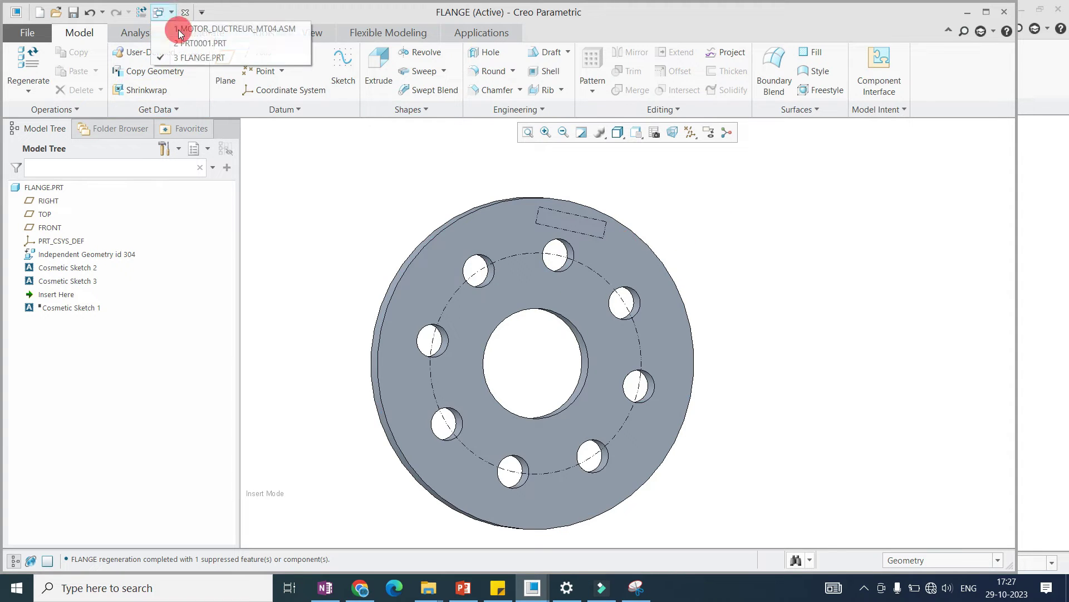
left_click(203, 43)
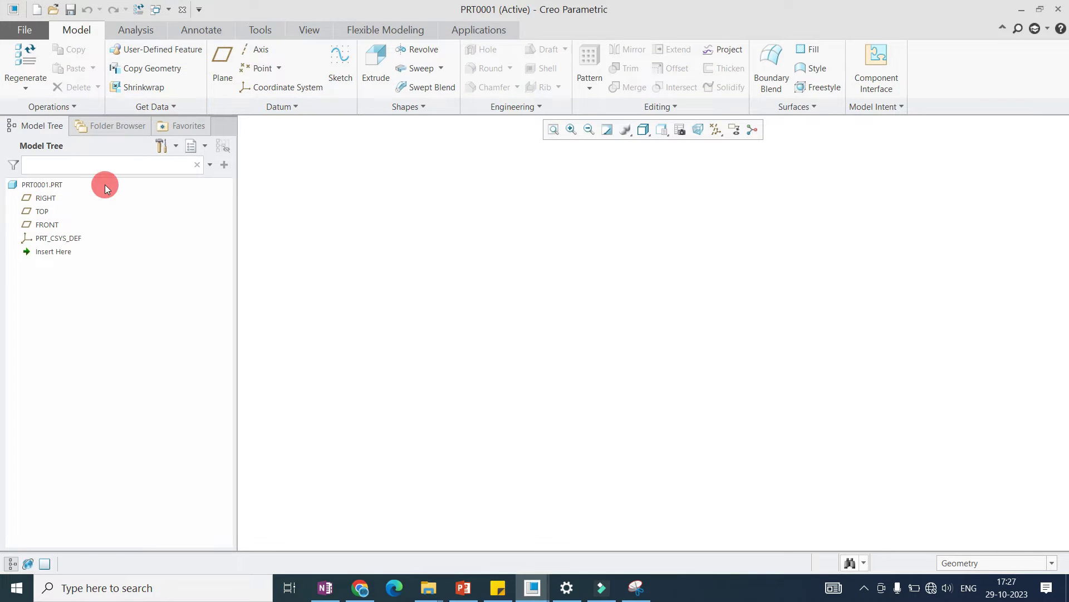
left_click(159, 12)
left_click(178, 24)
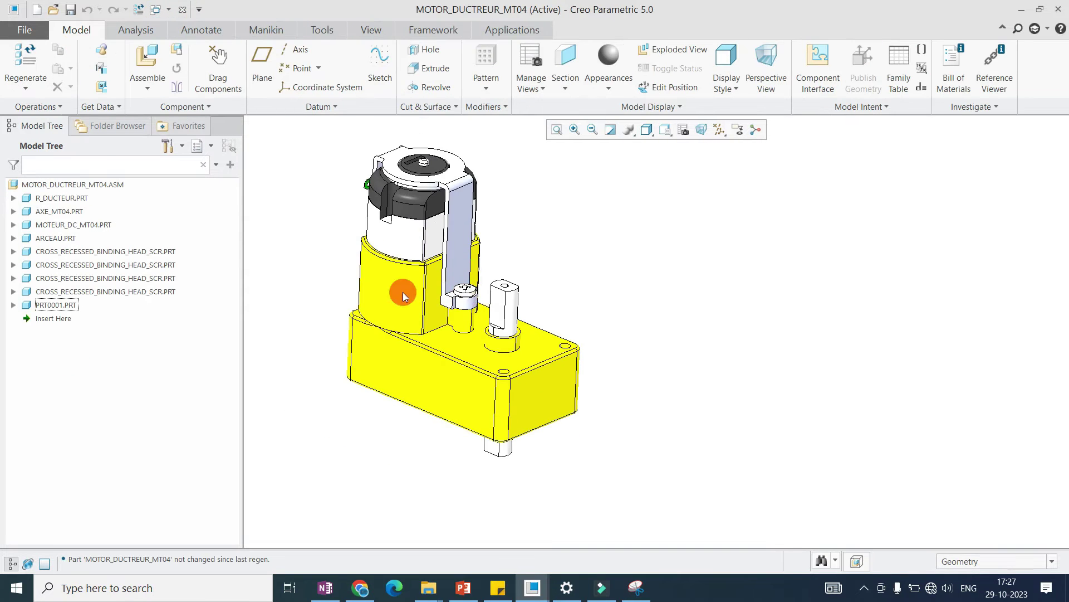
Activate PRT0001.PRT within the assembly.
left_click(46, 306)
left_click(616, 321)
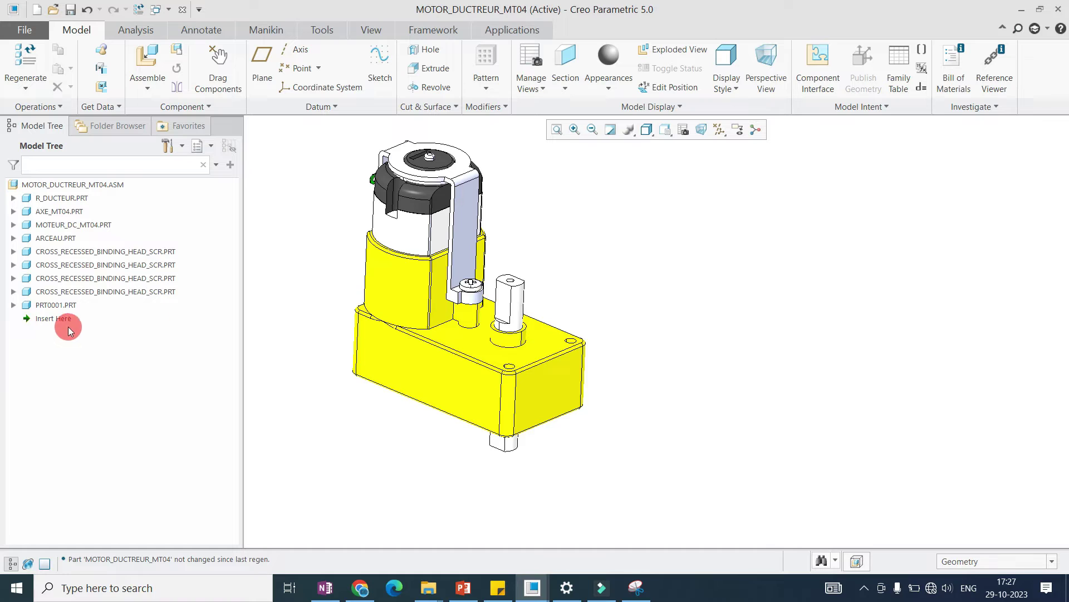
left_click(58, 305)
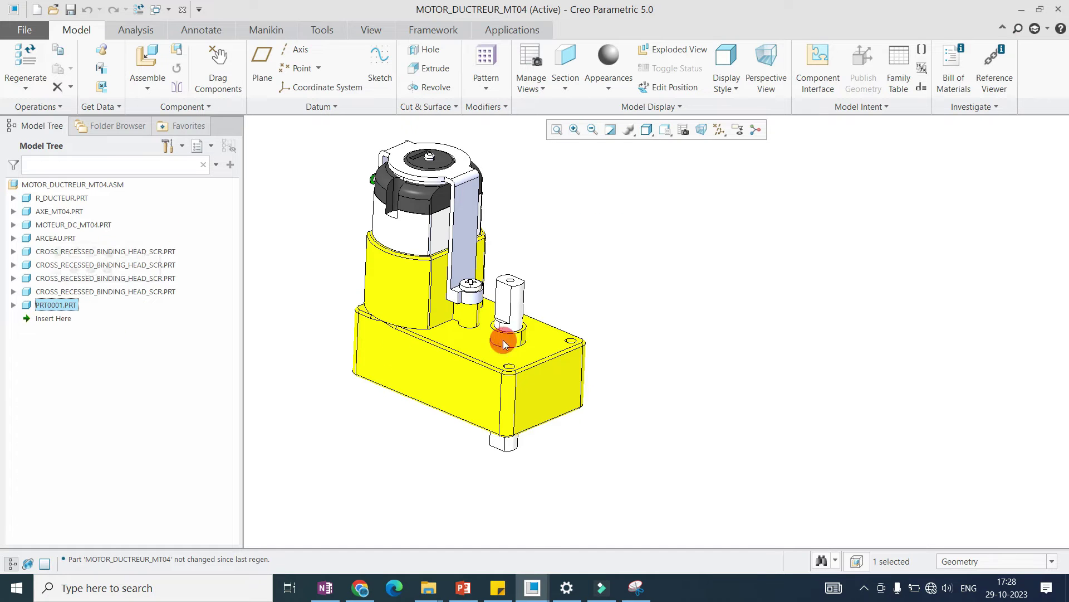
left_click(59, 307)
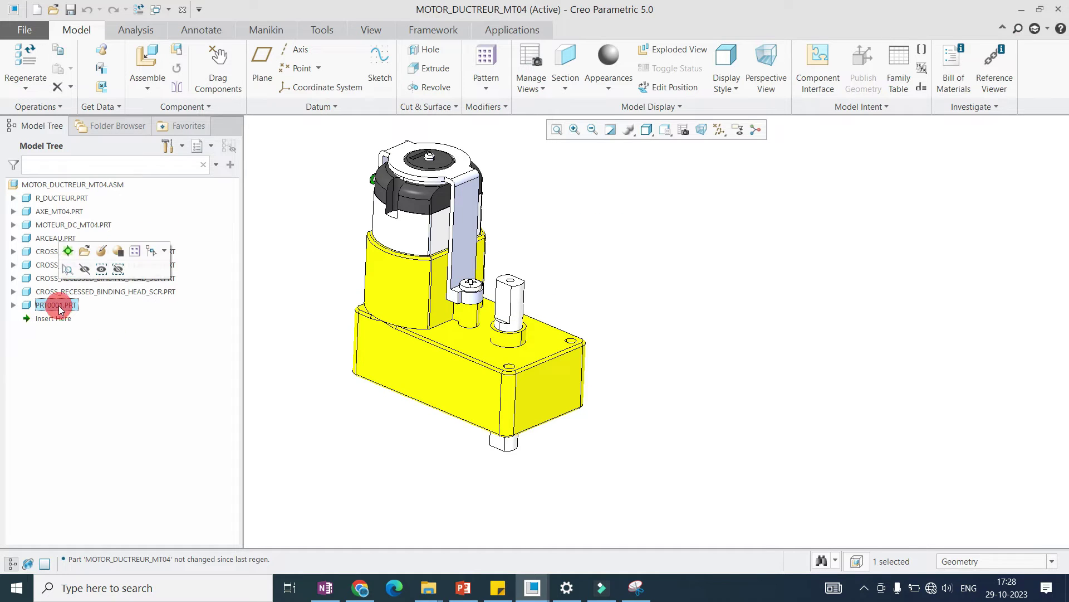
left_click(67, 251)
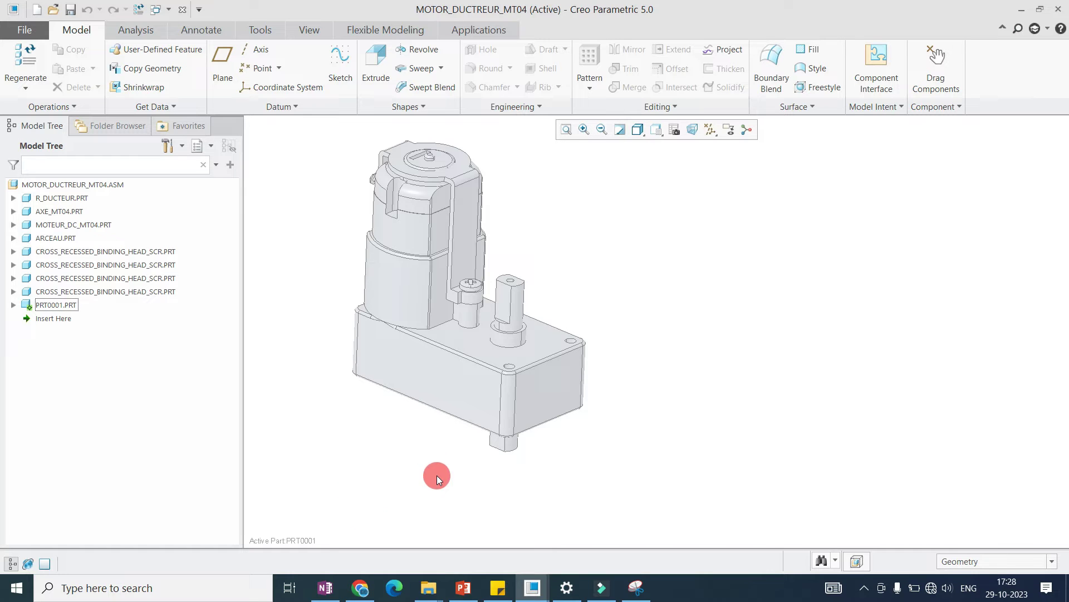
Copy and paste the gearbox housing's front face as a surface copy.
scroll(495, 389, "down", 4)
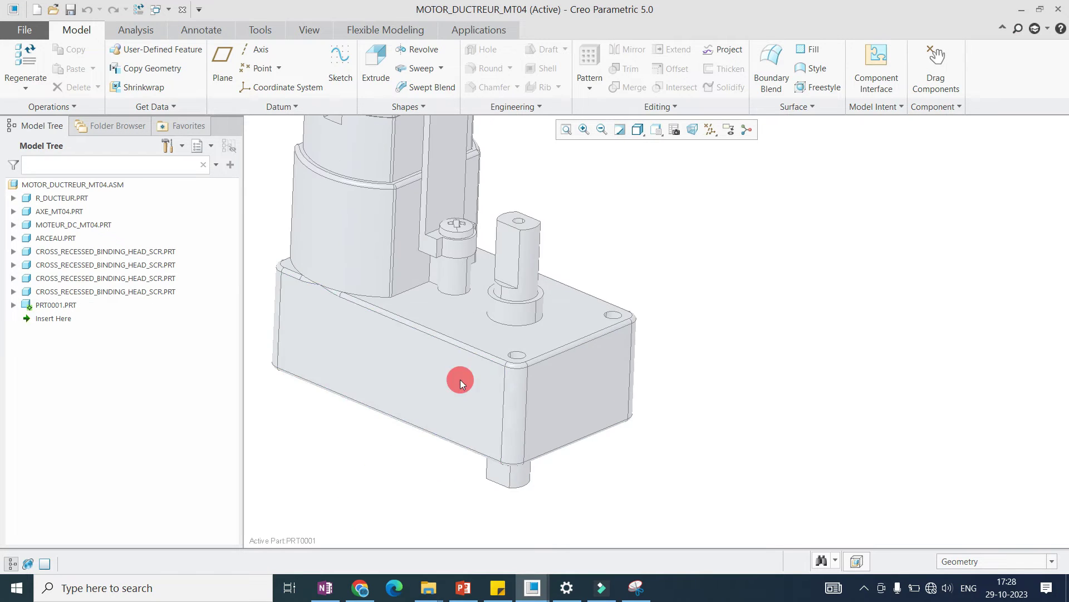
left_click(460, 383)
scroll(501, 409, "up", 3)
scroll(510, 411, "down", 3)
scroll(509, 411, "up", 3)
scroll(521, 413, "down", 2)
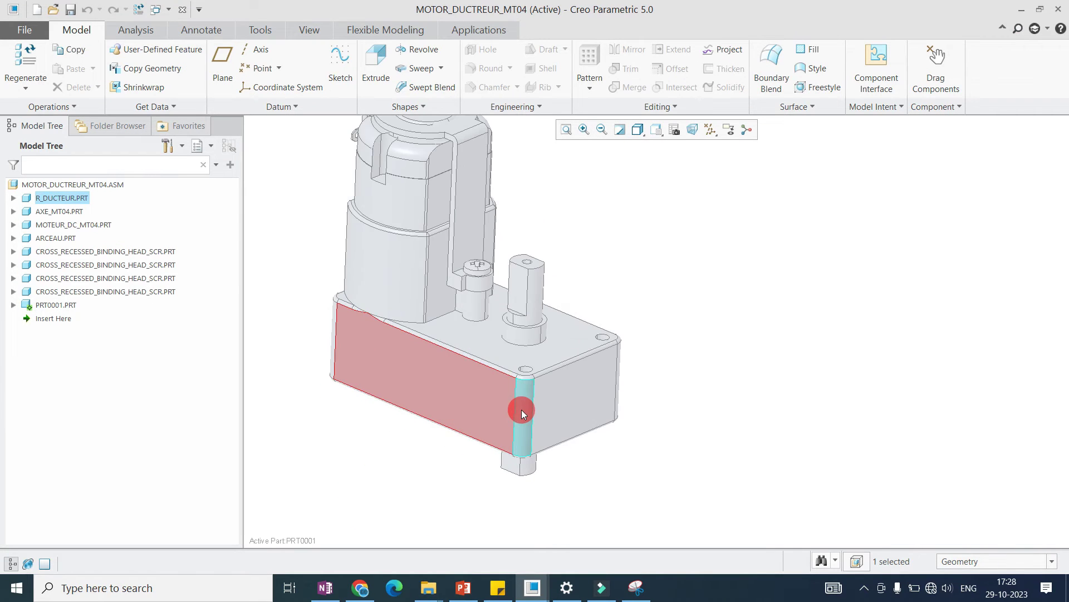
key("ctrl+c")
key("ctrl+v")
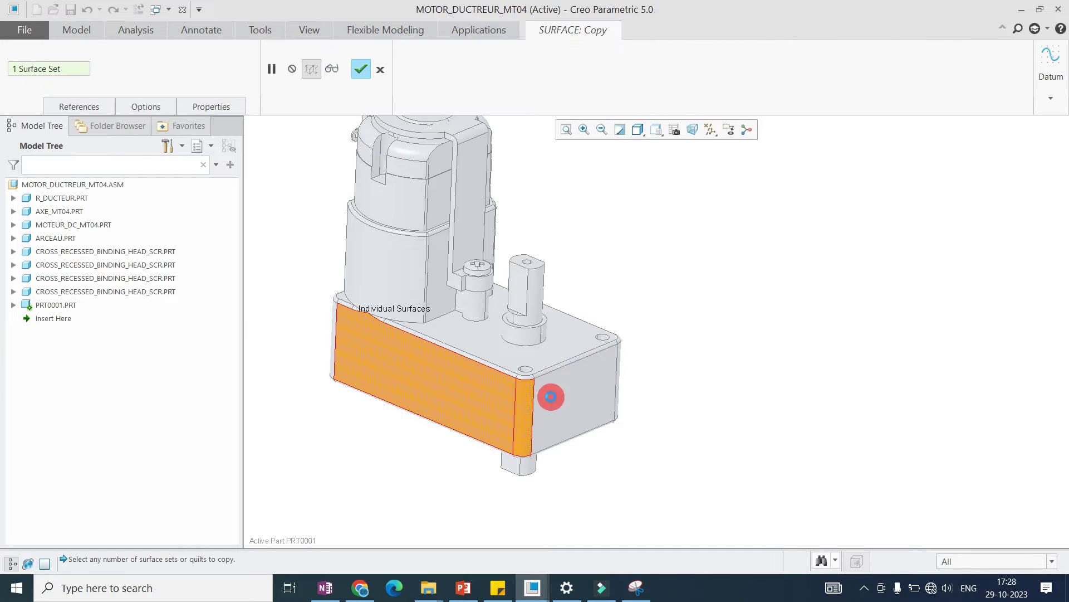
Add the housing's right side face to the copied surfaces and finish the copy.
middle_click_drag(616, 394, 696, 343)
left_click(696, 343, "ctrl")
mouse_move(592, 418)
middle_mouse_down()
mouse_move(602, 338)
mouse_move(587, 392)
mouse_move(594, 434)
middle_mouse_up()
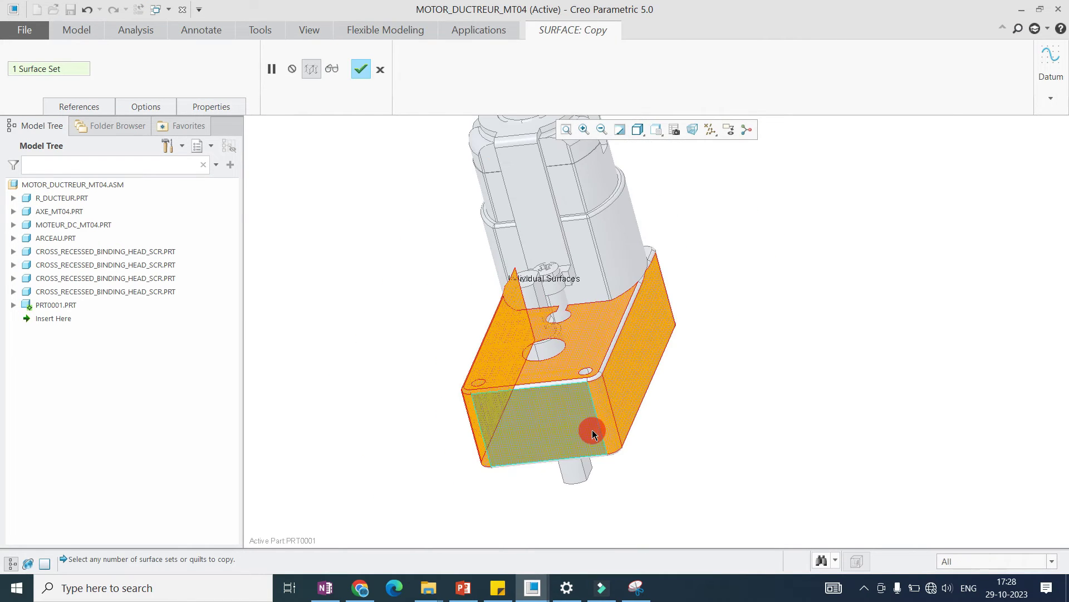
middle_click(724, 359)
scroll(673, 417, "up", 1)
scroll(714, 412, "down", 4)
scroll(576, 401, "up", 5)
left_click(280, 345)
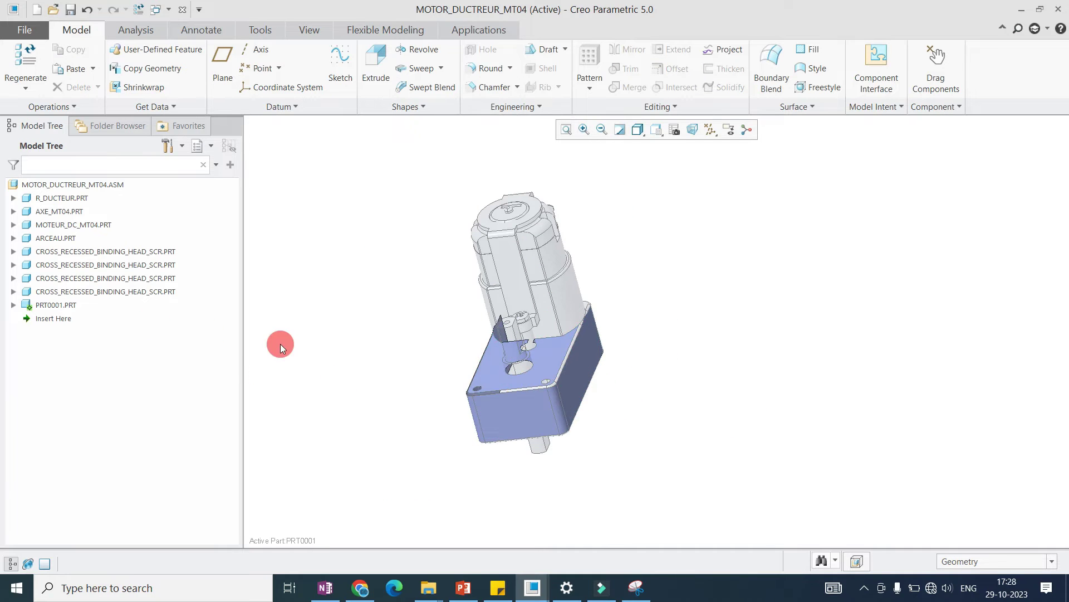
scroll(525, 239, "down", 2)
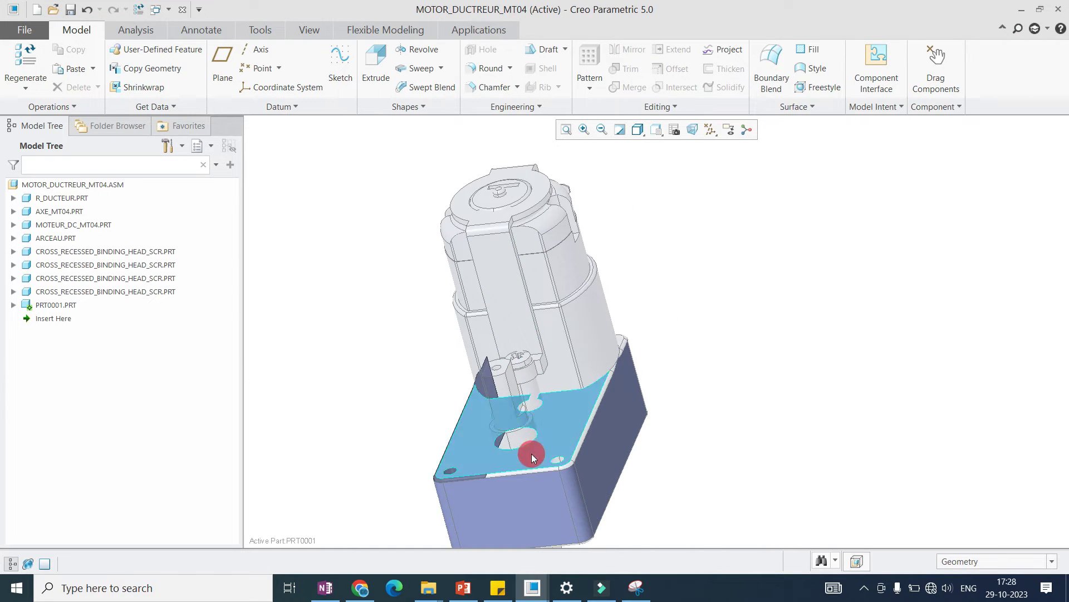
Copy the motor's bracket strip and top ring surfaces into PRT0001.
left_click(498, 293)
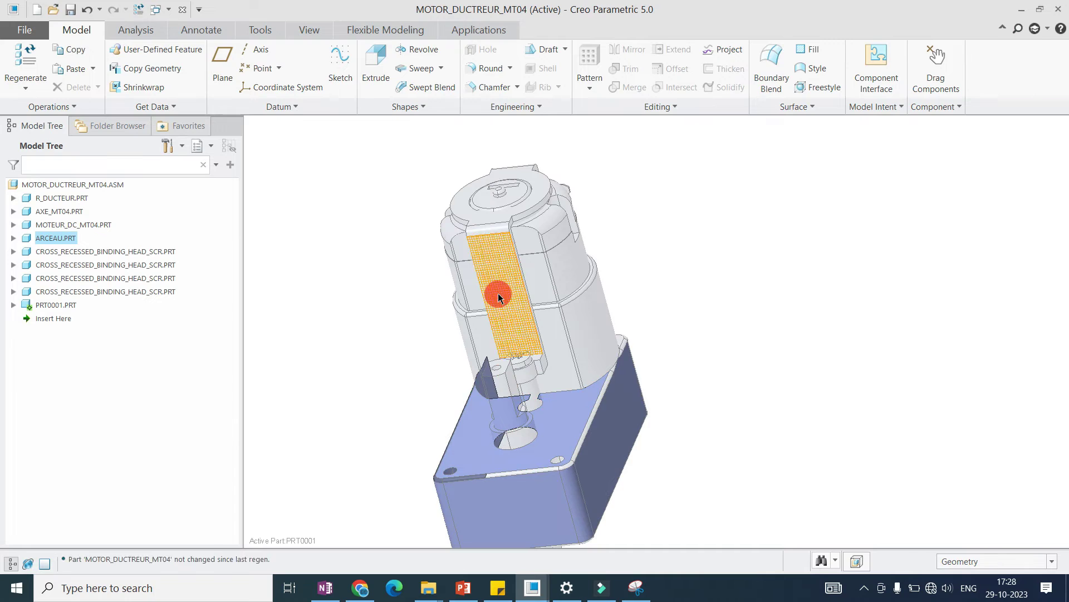
key("ctrl+c")
key("ctrl+v")
scroll(498, 293, "down", 3)
left_click(473, 203, "ctrl")
left_click(515, 314, "ctrl")
middle_click(697, 253)
Copy all of the output shaft's surfaces into PRT0001 as a third surface copy.
middle_click_drag(697, 253, 600, 344)
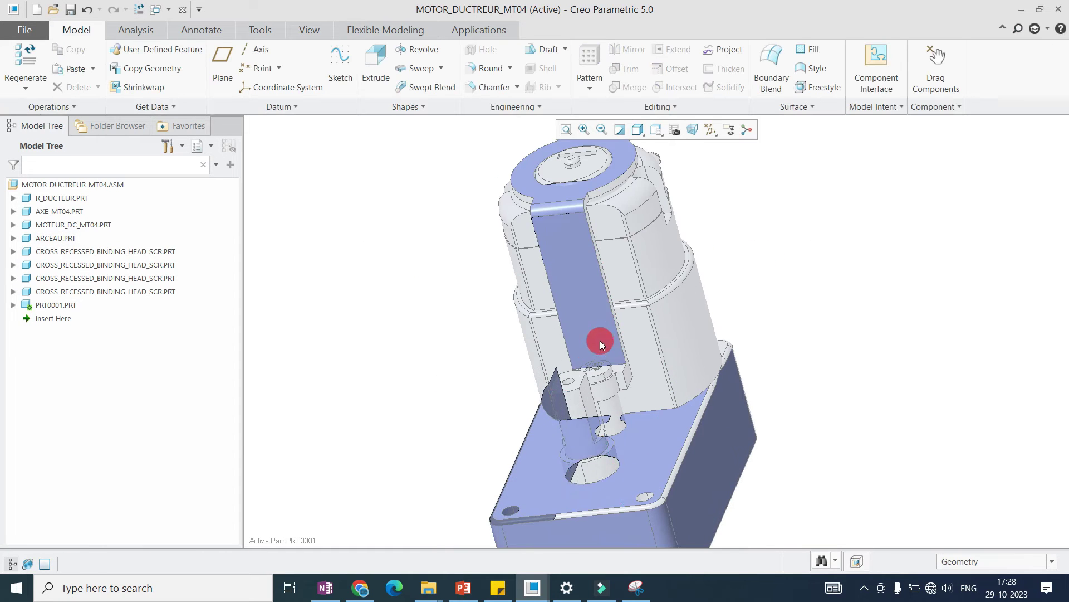
middle_click_drag(578, 384, 663, 373)
scroll(654, 394, "down", 4)
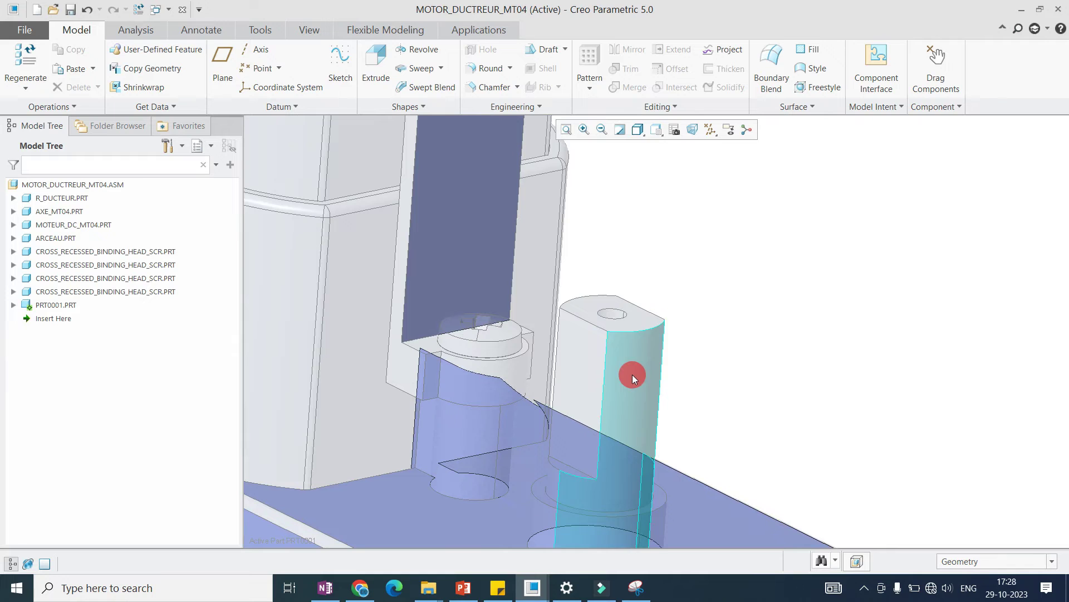
left_click(638, 387)
left_click(637, 366)
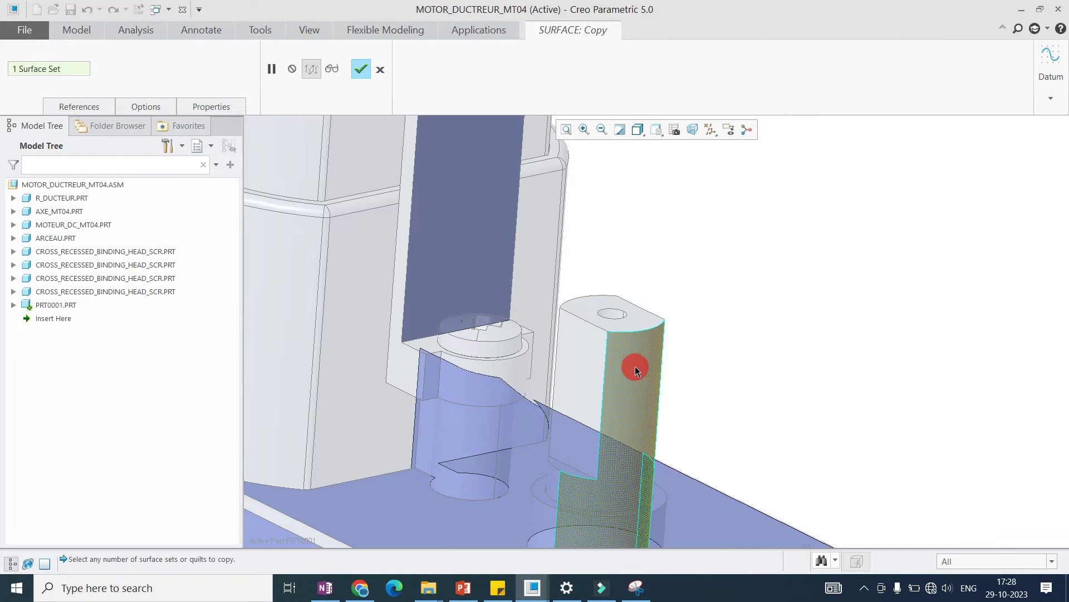
scroll(613, 289, "down", 3)
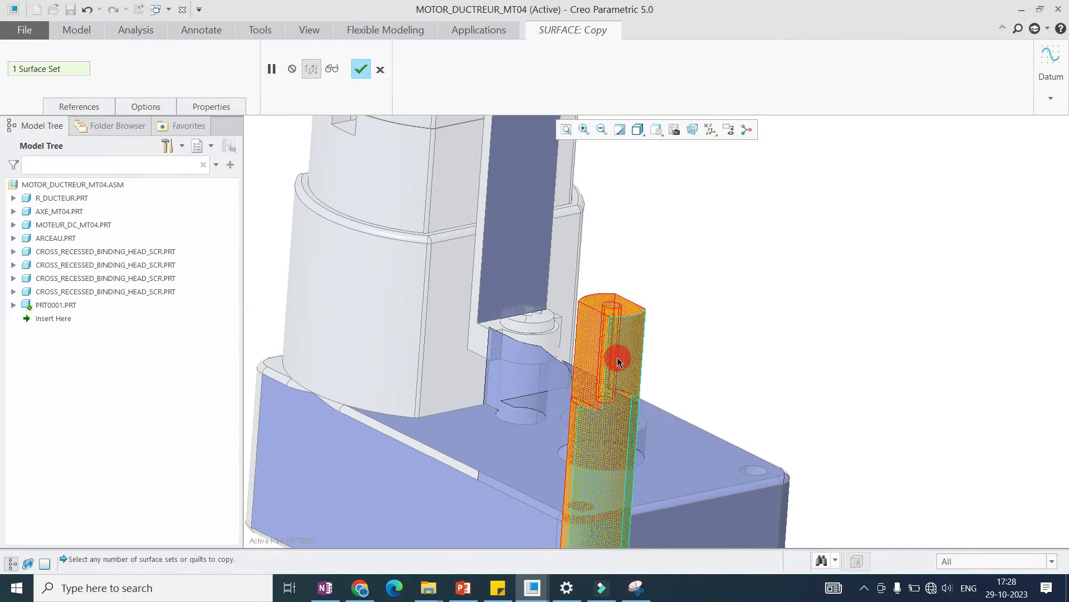
scroll(585, 320, "up", 2)
middle_click_drag(600, 368, 704, 298)
middle_click(705, 298)
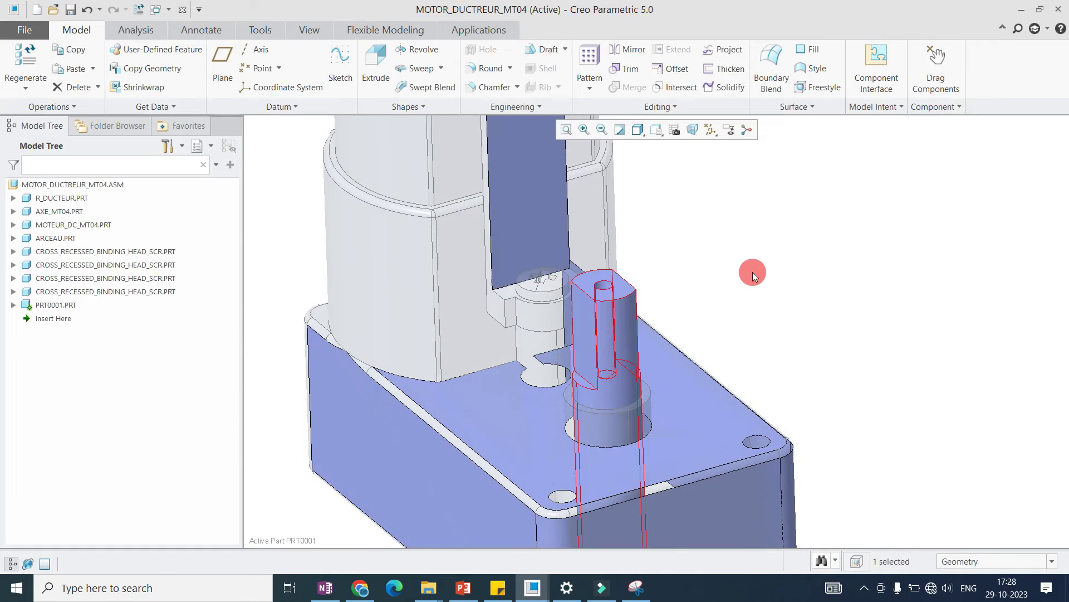
key("ctrl+d")
left_click(56, 305)
Open PRT0001 in its own window and preview Copy 1, Copy 2 and Copy 3 in turn.
left_click(70, 243)
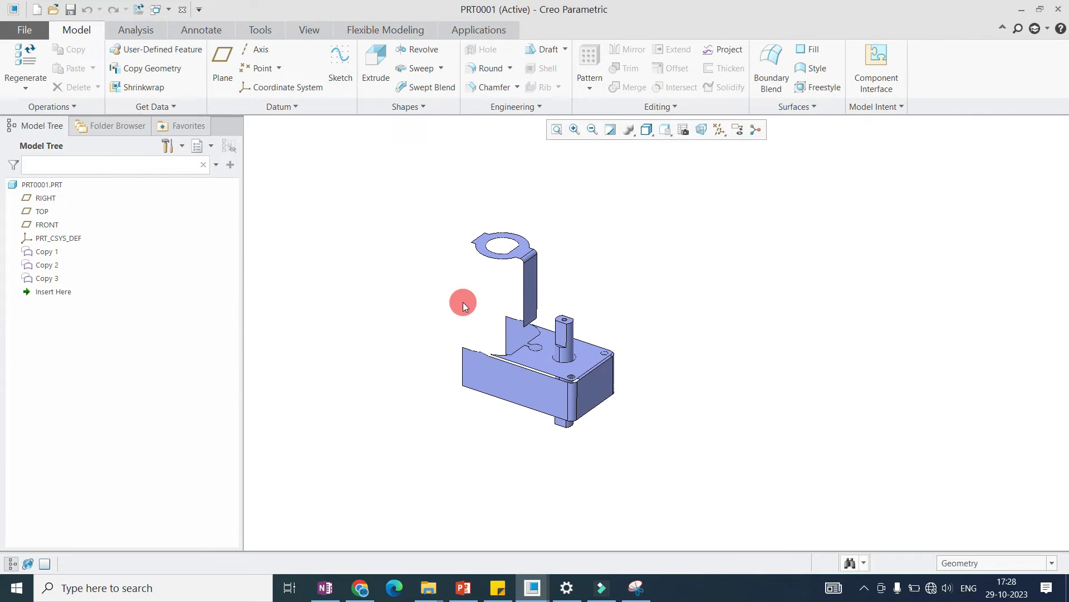
left_click(49, 252)
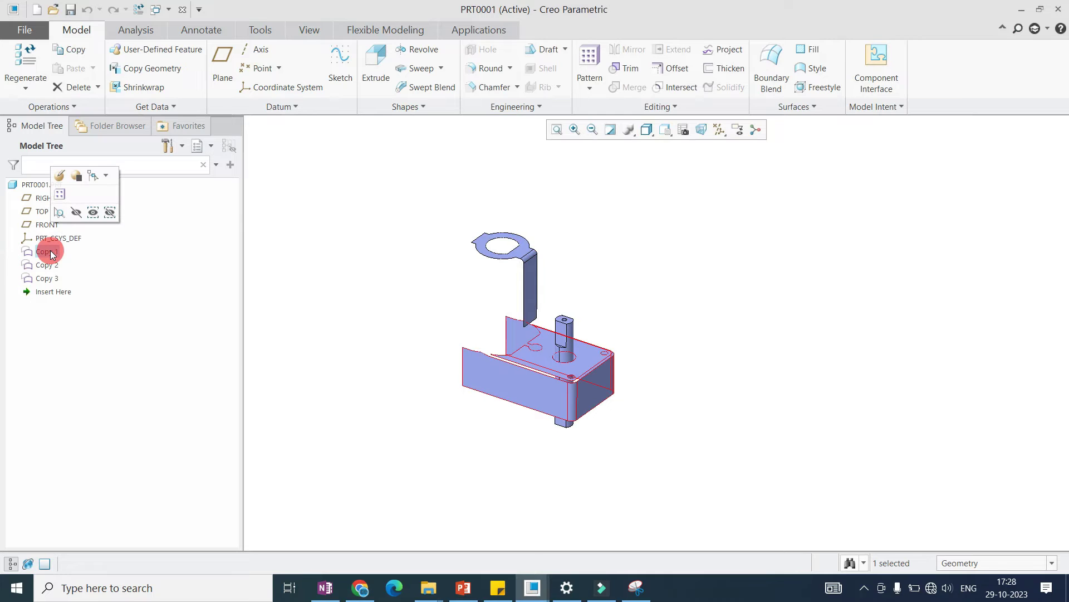
left_click(43, 266)
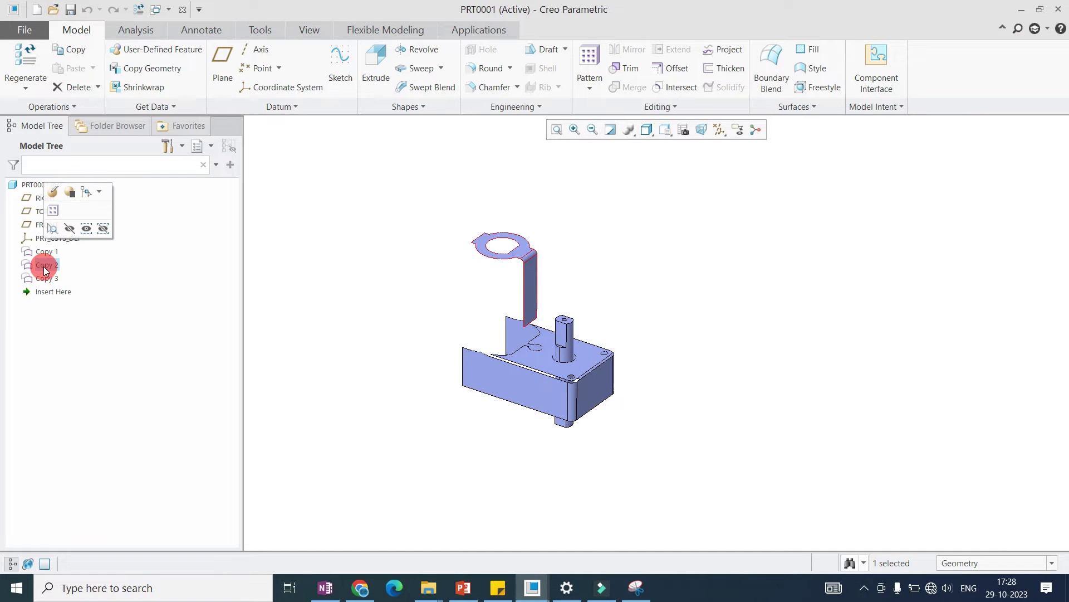
left_click(47, 280)
scroll(576, 348, "up", 3)
scroll(573, 383, "down", 4)
scroll(574, 383, "up", 2)
left_click(642, 317)
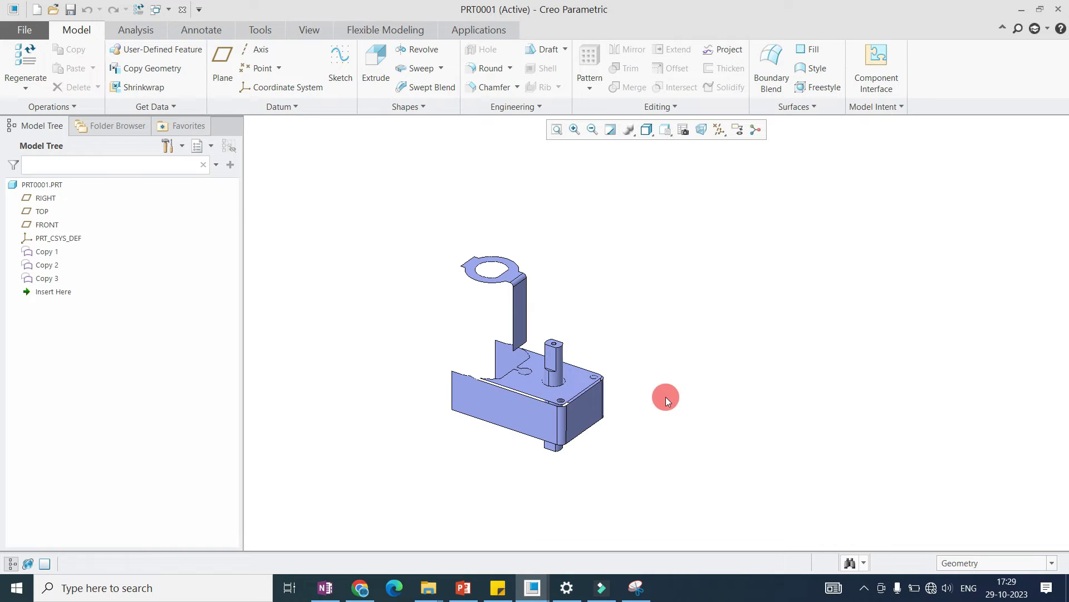
Start an extrusion sketched on the TOP plane, referencing two copied surfaces.
left_click(374, 73)
scroll(537, 335, "up", 3)
scroll(565, 367, "down", 3)
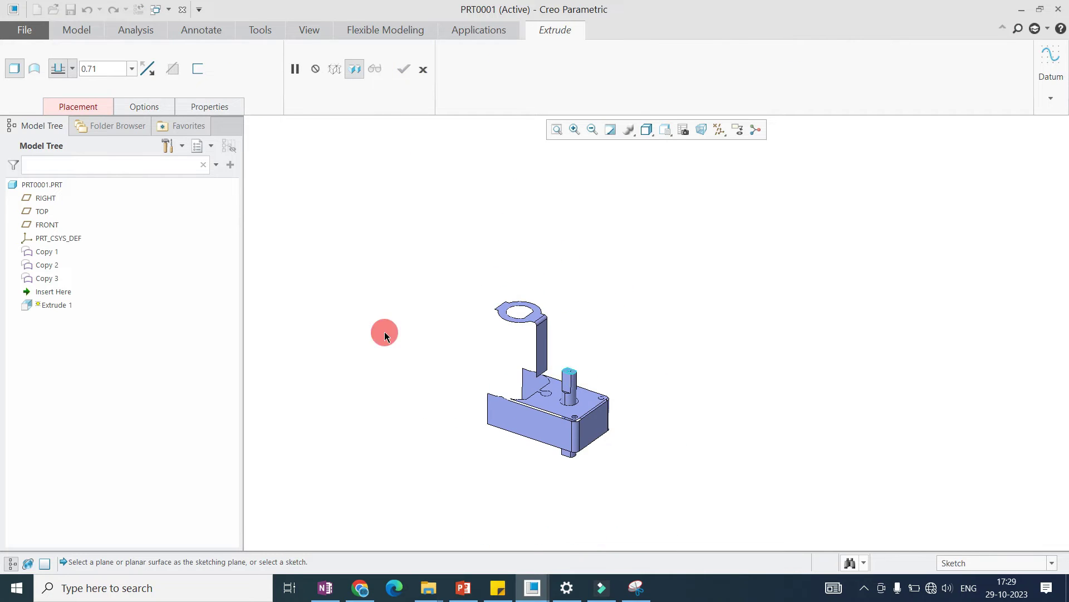
left_click(41, 212)
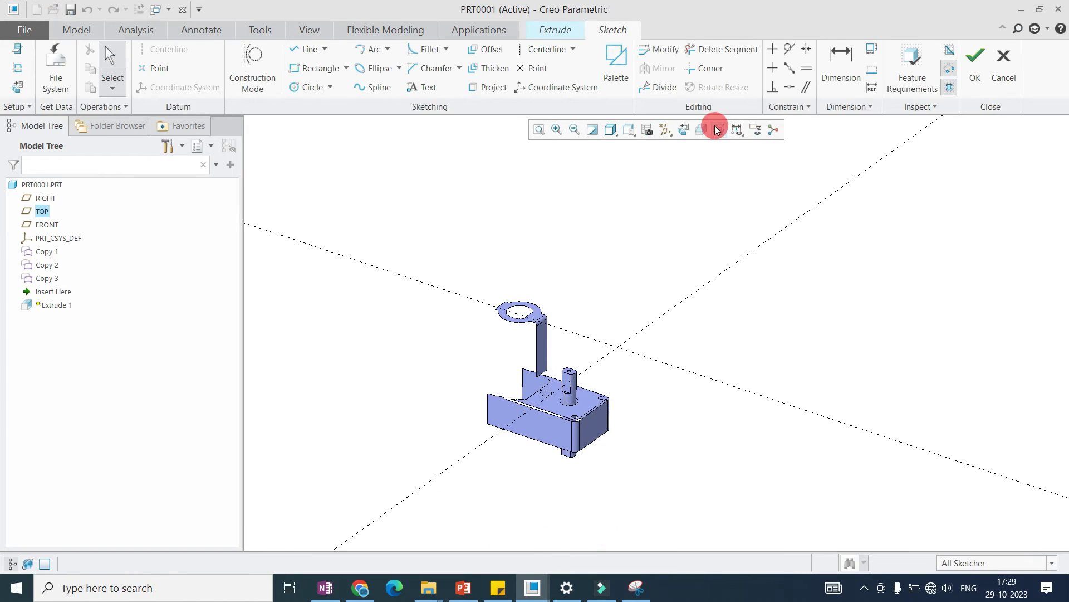
left_click(683, 129)
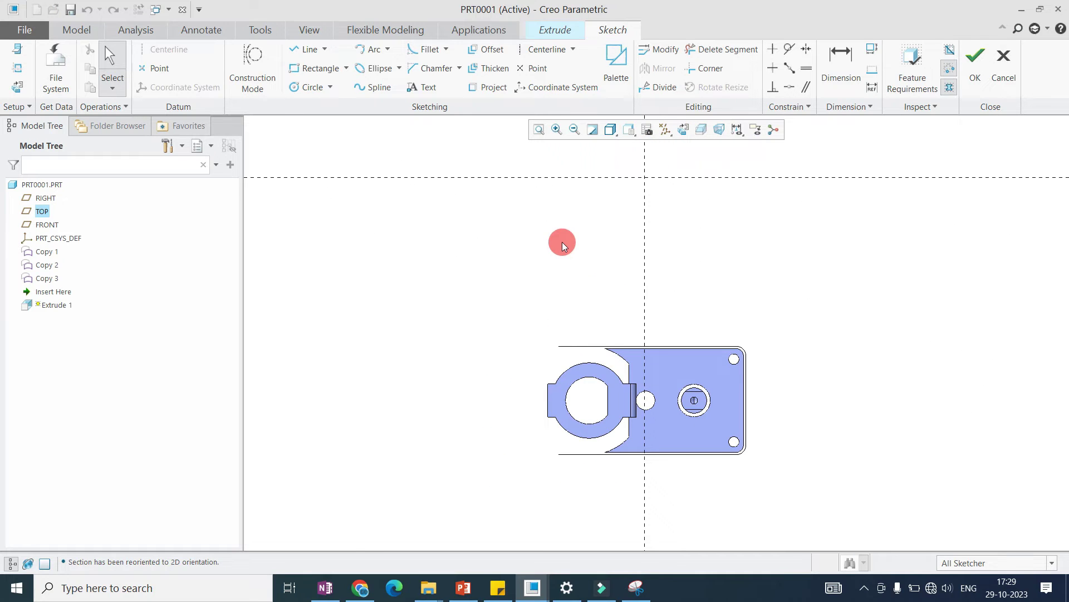
right_click(562, 242)
left_click(592, 292)
mouse_move(592, 295)
middle_mouse_down()
mouse_move(592, 354)
mouse_move(644, 429)
mouse_move(722, 427)
middle_mouse_up()
left_click(640, 426)
left_click(723, 426)
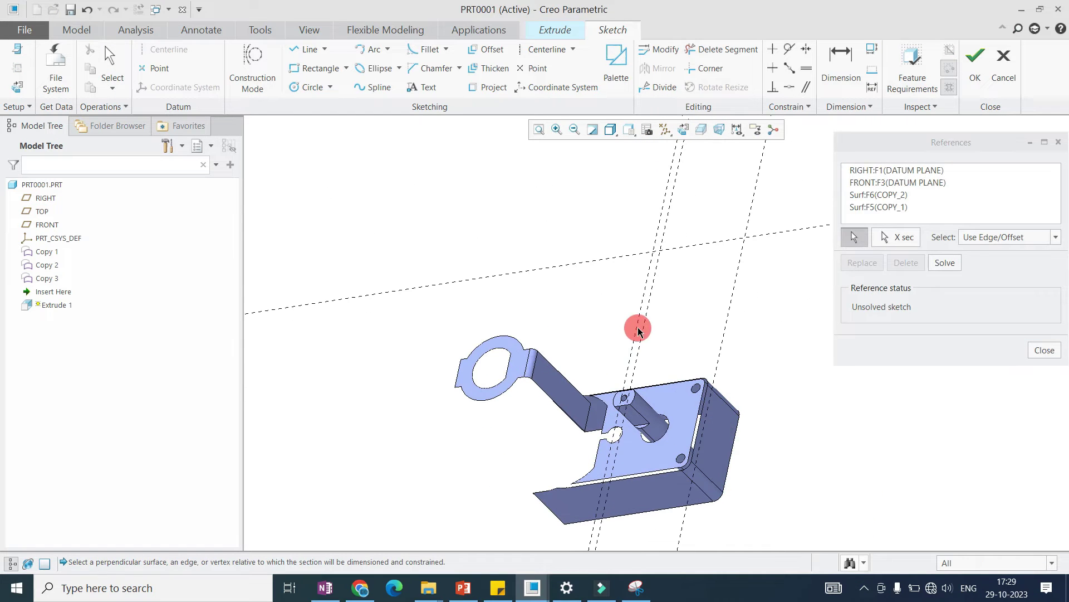
left_click(684, 129)
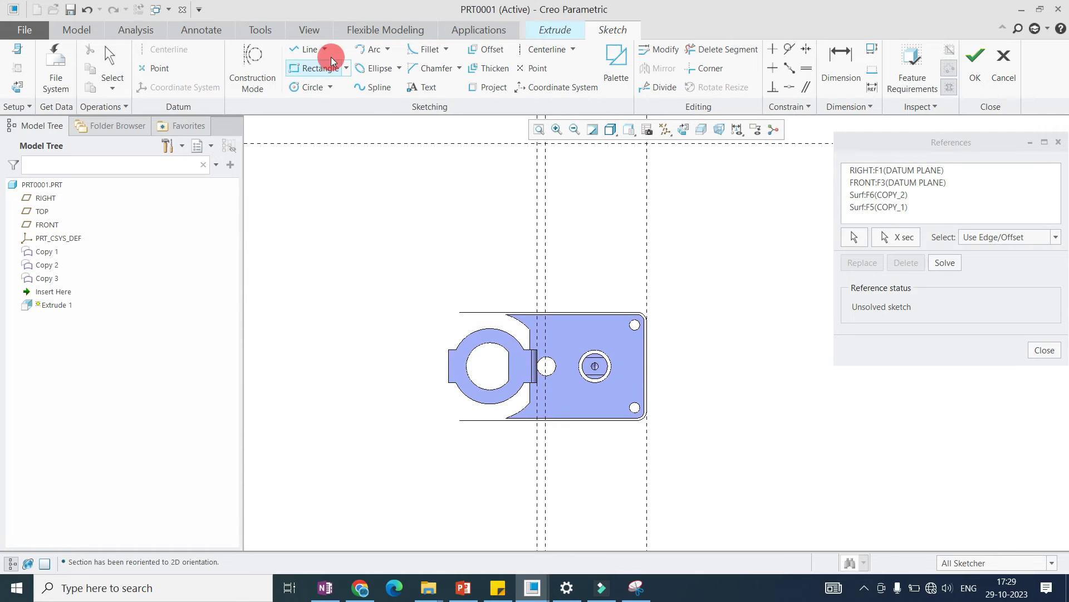
Draw a rectangle 1.60 tall across the housing and accept it as the extrusion section.
left_click(313, 68)
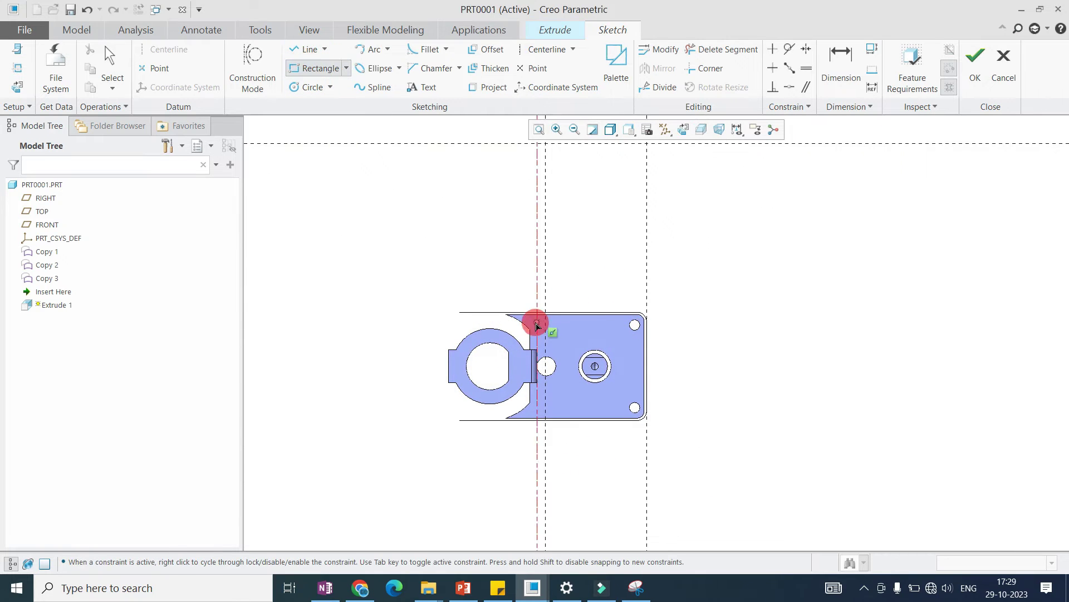
left_click(537, 273)
left_click(645, 465)
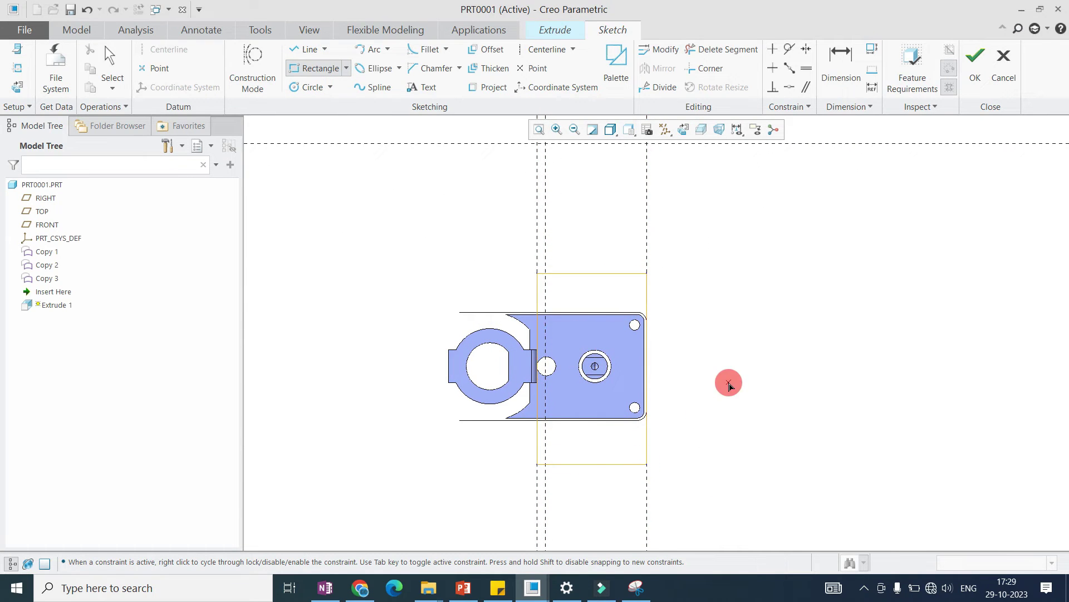
middle_click(726, 378)
left_click(664, 271)
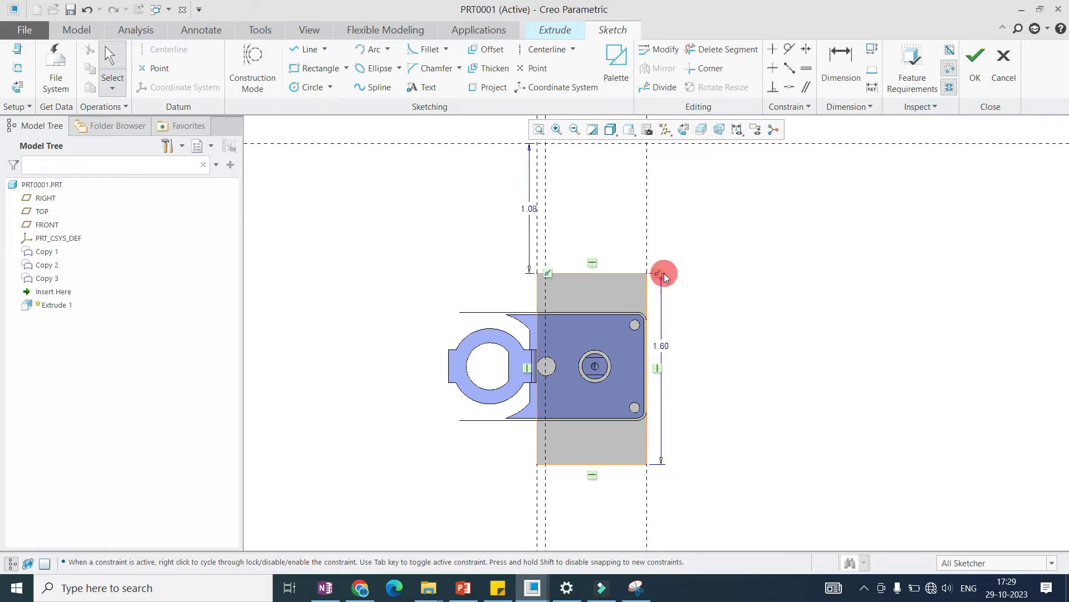
middle_click_drag(748, 324, 712, 274, "shift")
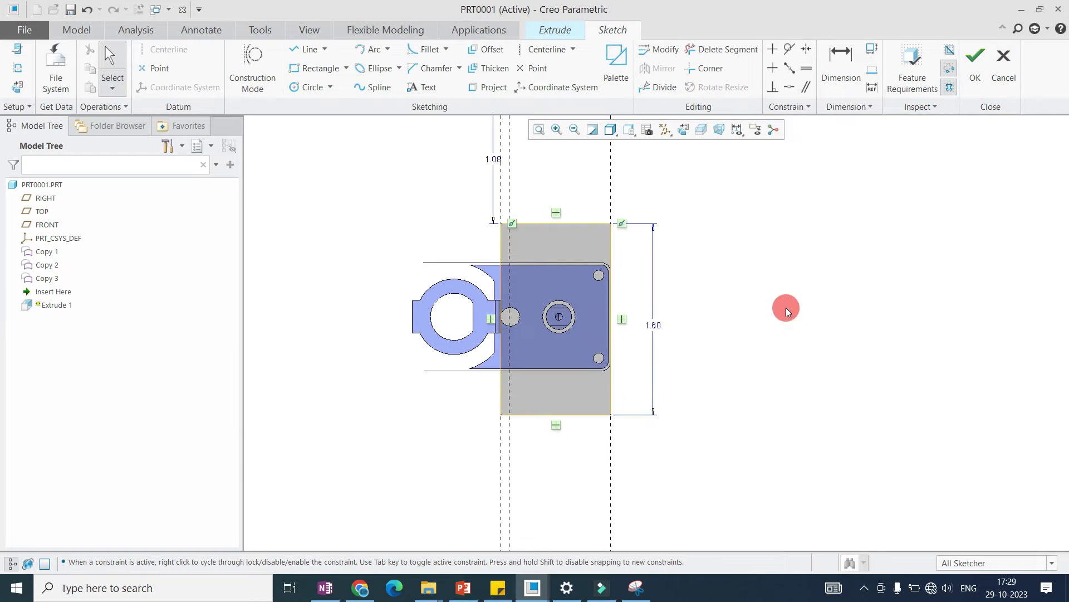
left_click(975, 62)
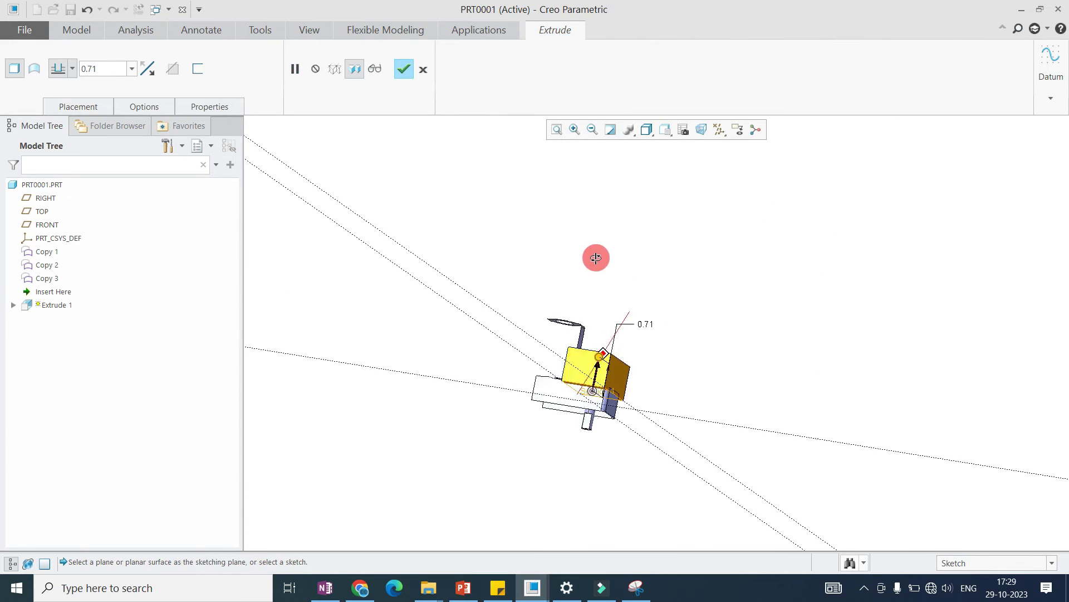
left_click_drag(629, 316, 683, 409)
middle_click(682, 407)
scroll(640, 342, "down", 5)
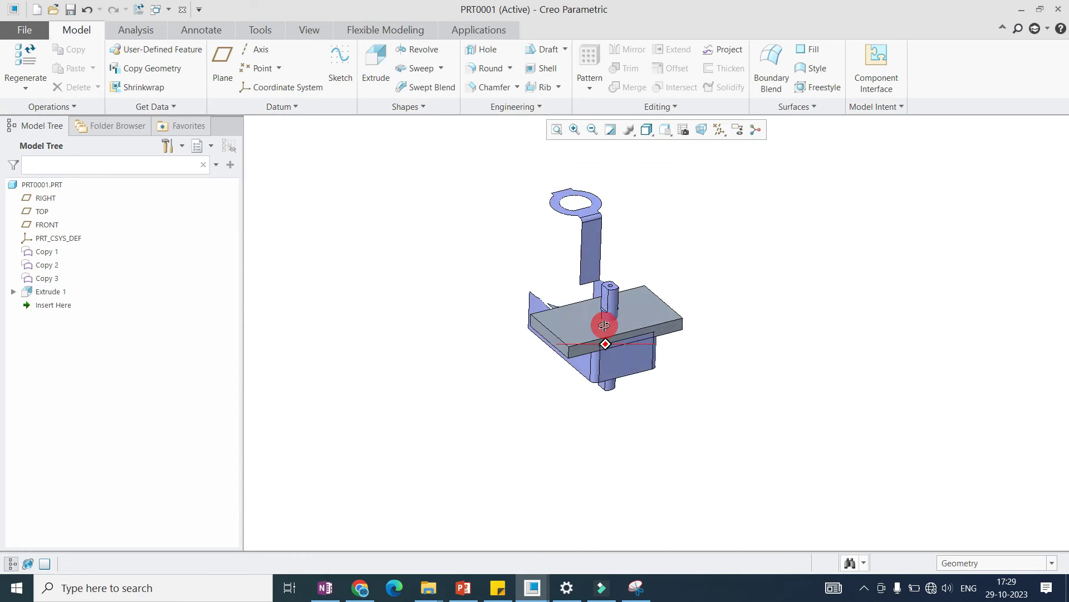
scroll(716, 267, "up", 2)
scroll(647, 334, "up", 3)
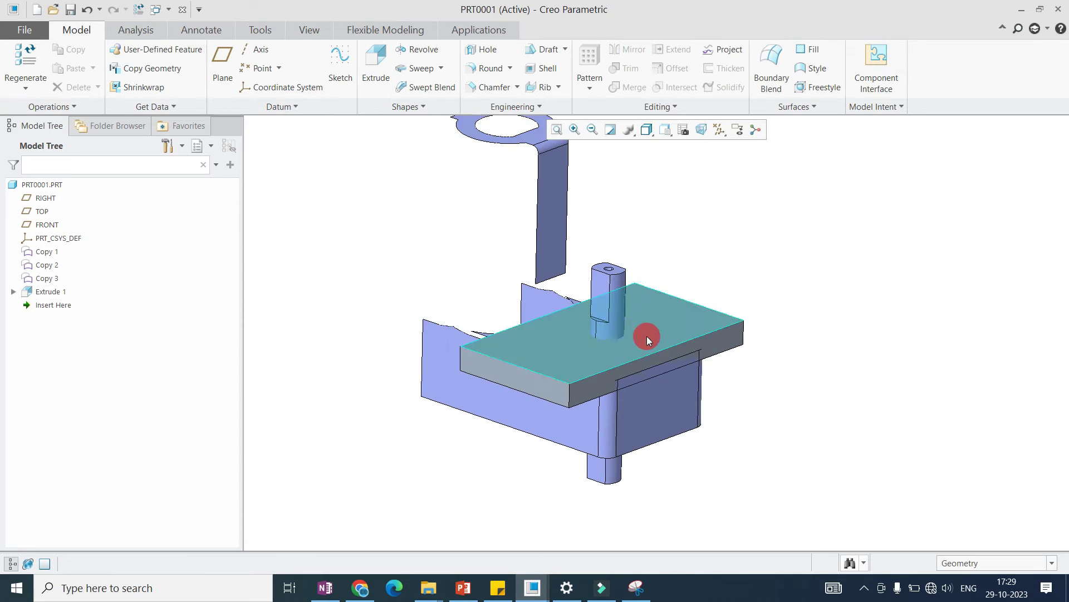
scroll(652, 411, "down", 3)
scroll(594, 299, "up", 3)
left_click(609, 292)
scroll(644, 370, "down", 2)
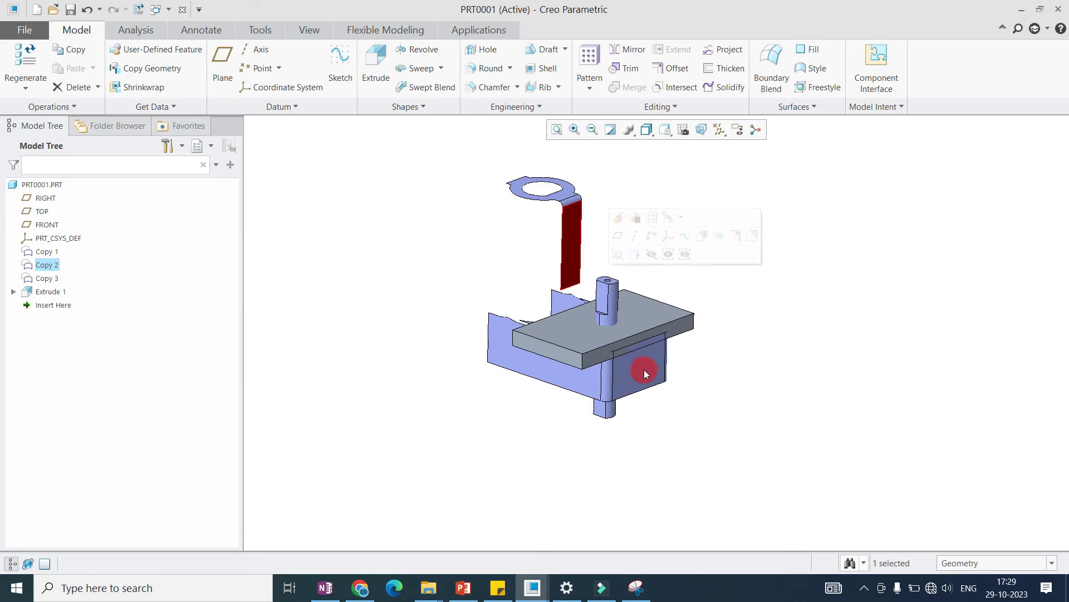
left_click(494, 399)
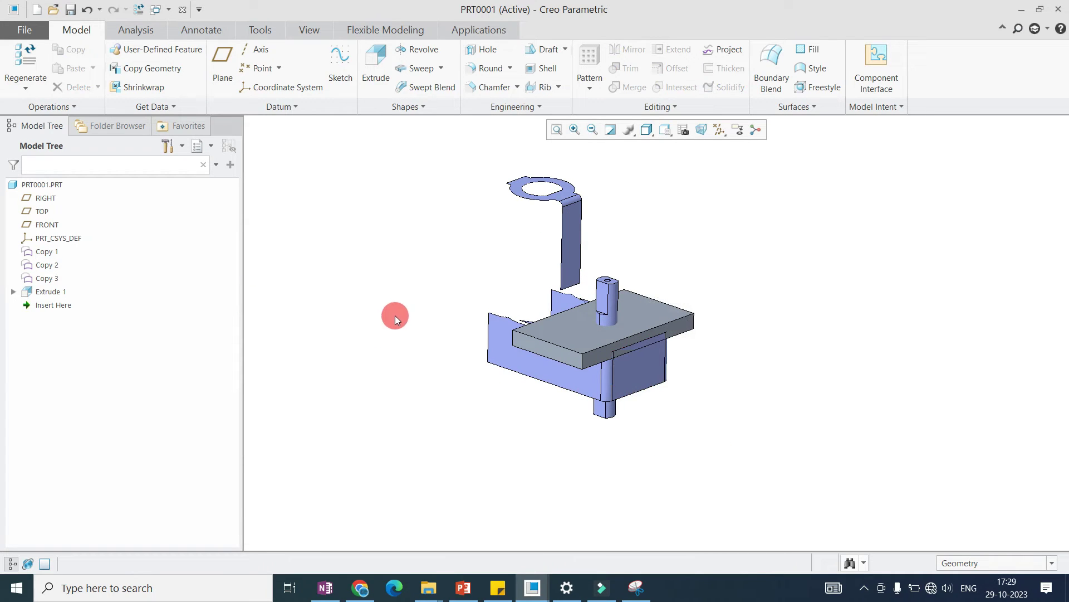
Select Copy 1 through Copy 3 and collapse them into Independent Geometry id 1625.
left_click(39, 254)
left_click(42, 266)
left_click(43, 279)
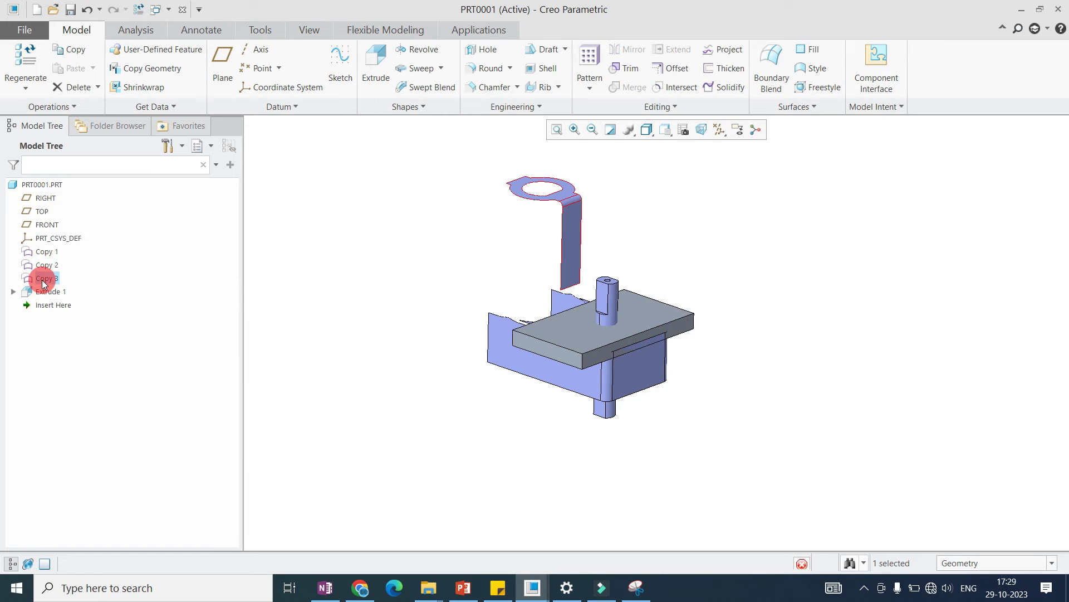
left_click(335, 256)
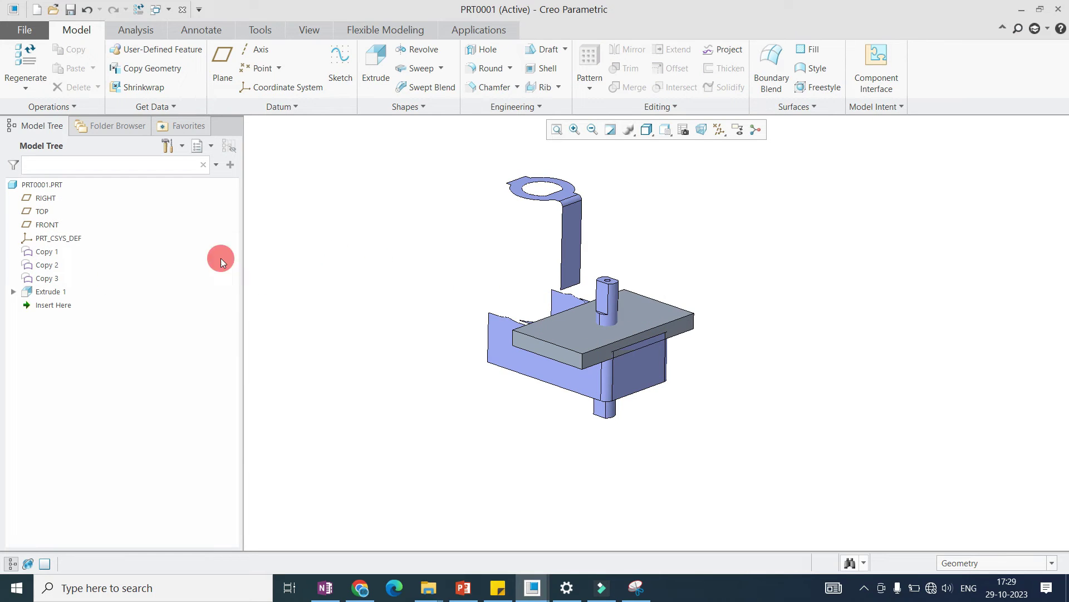
left_click(40, 254)
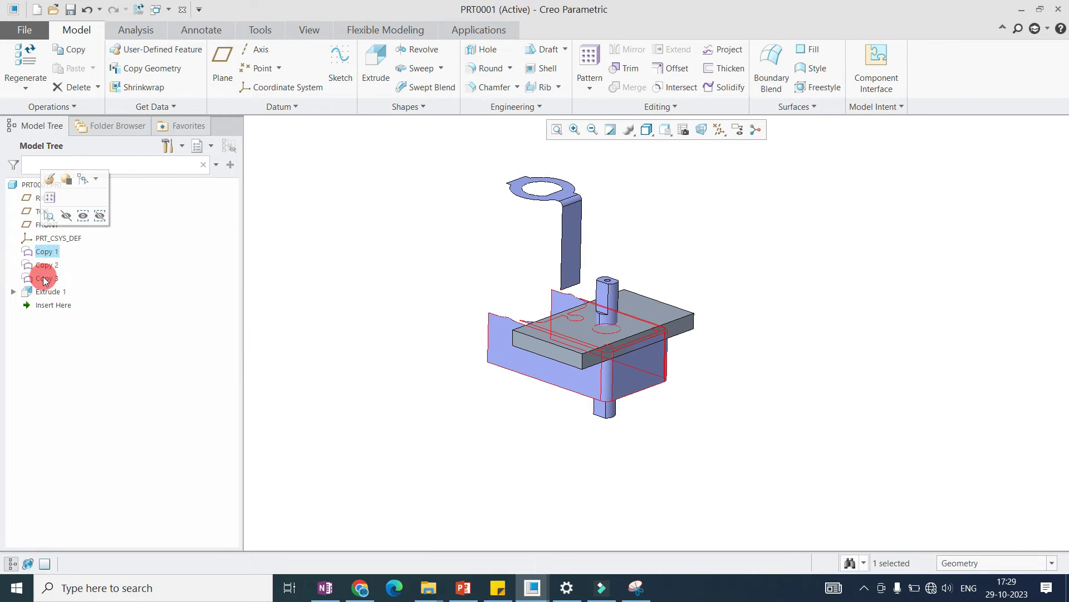
left_click(45, 277, "shift")
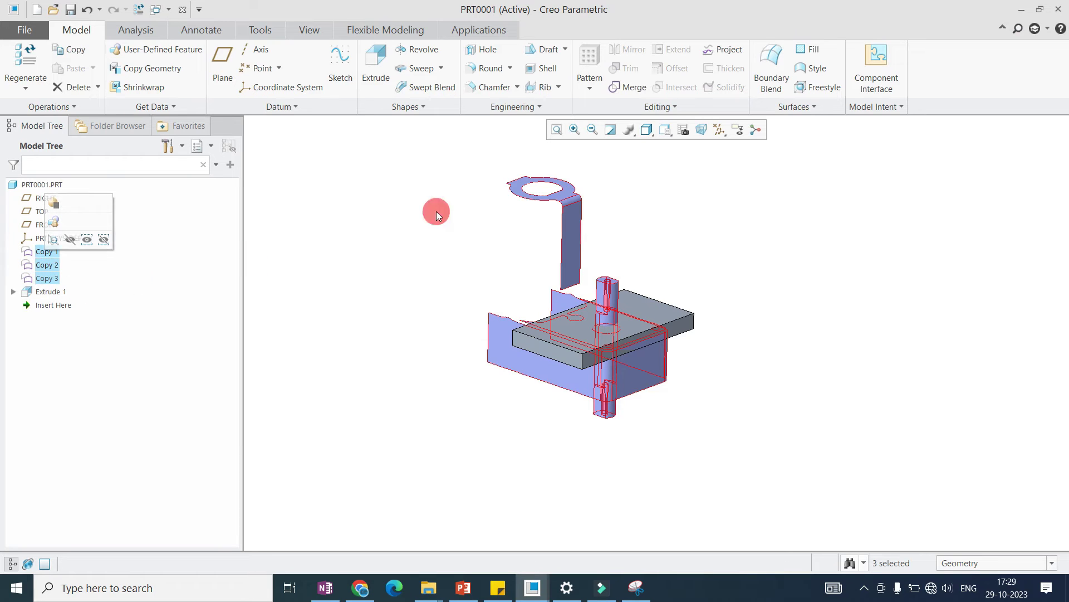
left_click(659, 105)
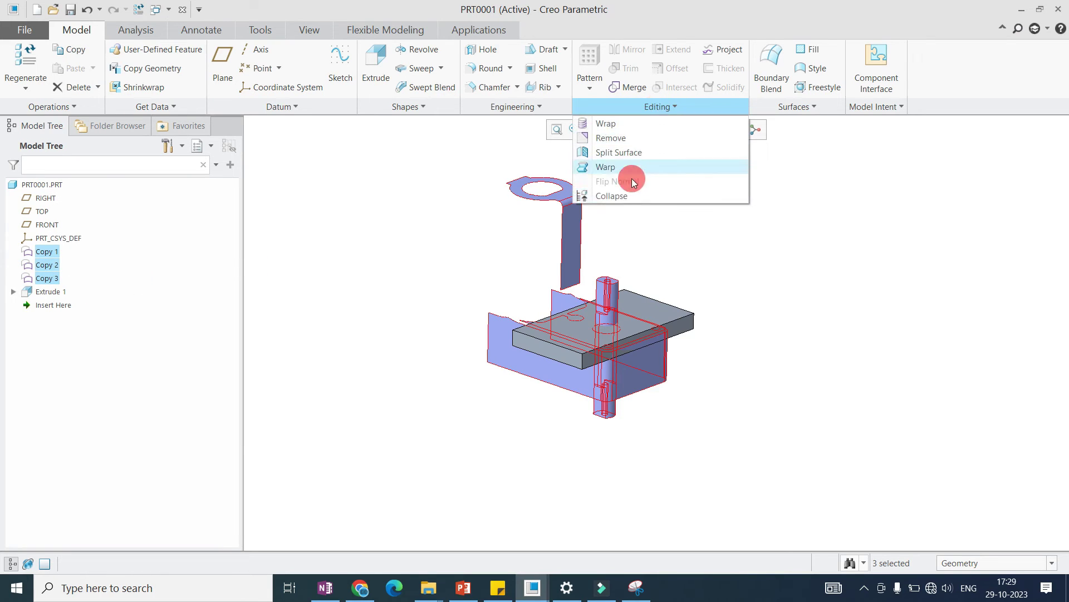
left_click(612, 196)
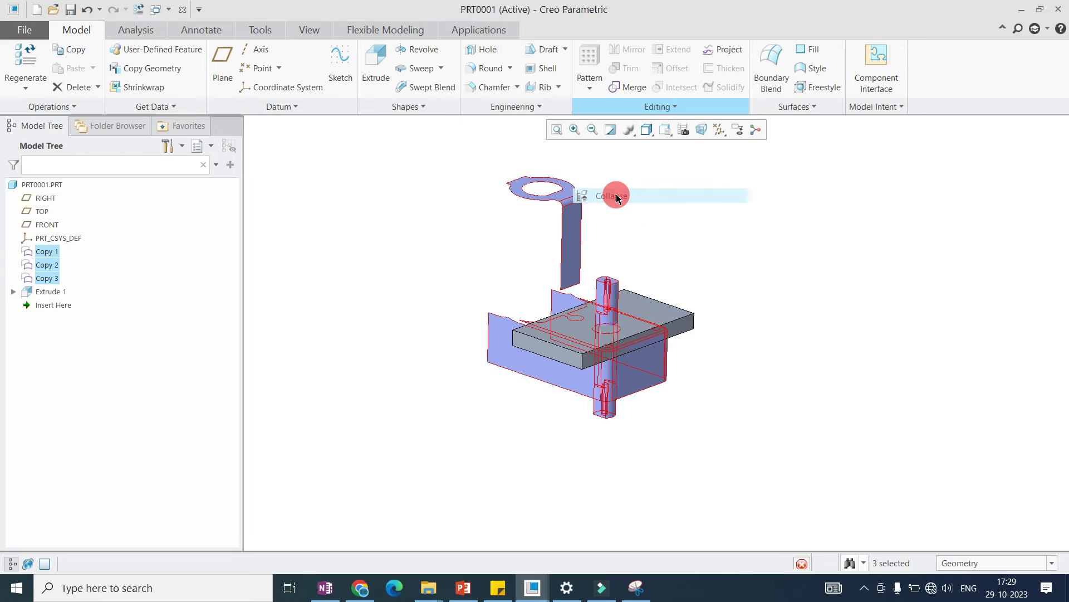
left_click(997, 301)
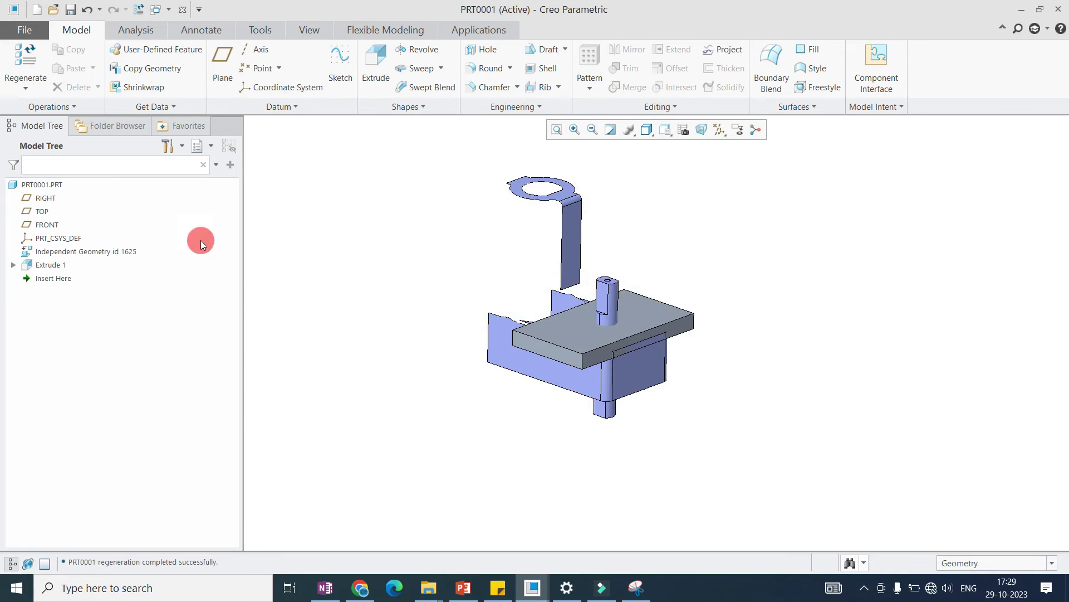
Select Extrude 1 with Independent Geometry id 1625 and collapse them into one feature.
left_click(74, 251)
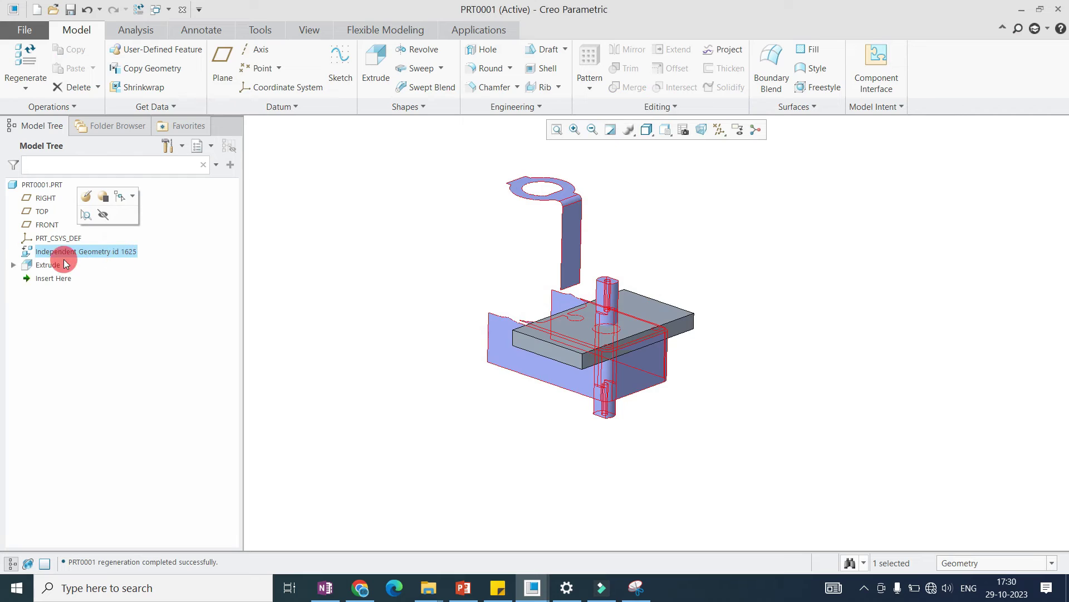
left_click(43, 266)
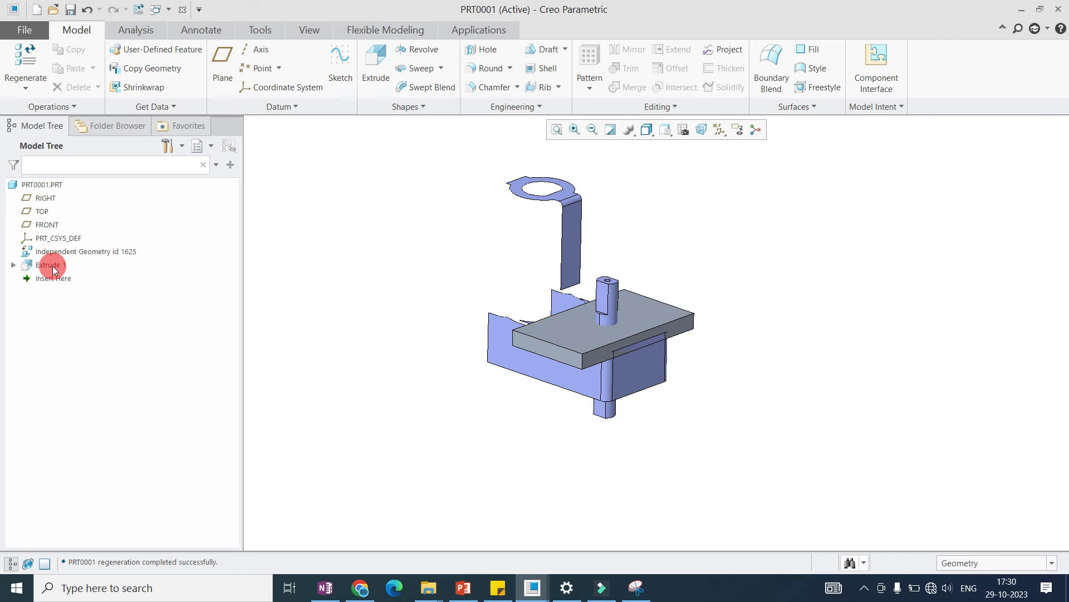
left_click(357, 267)
left_click(40, 267)
left_click(41, 252, "ctrl")
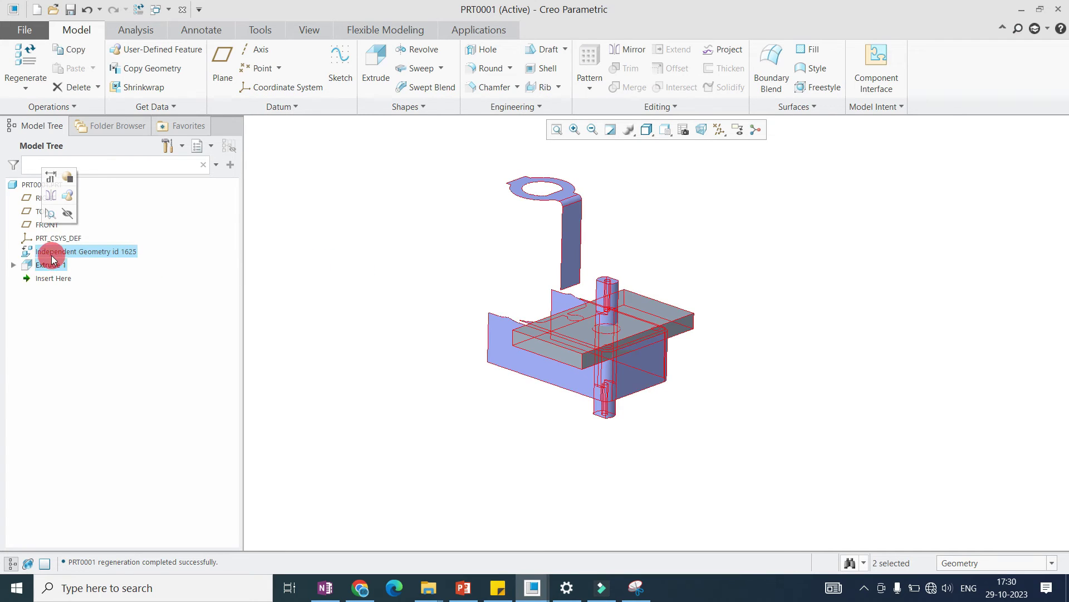
left_click(692, 107)
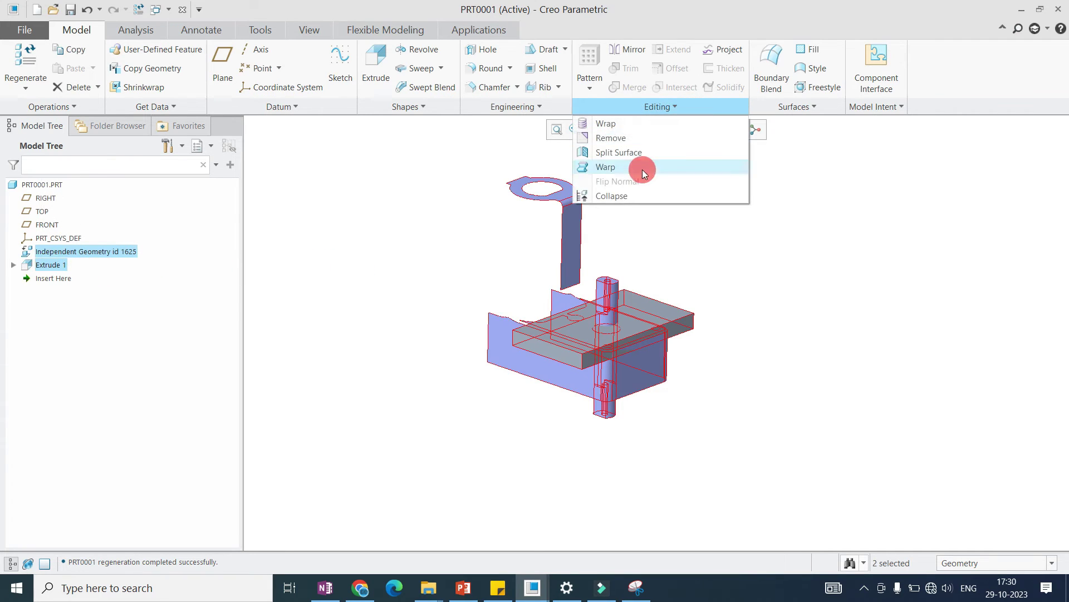
left_click(615, 196)
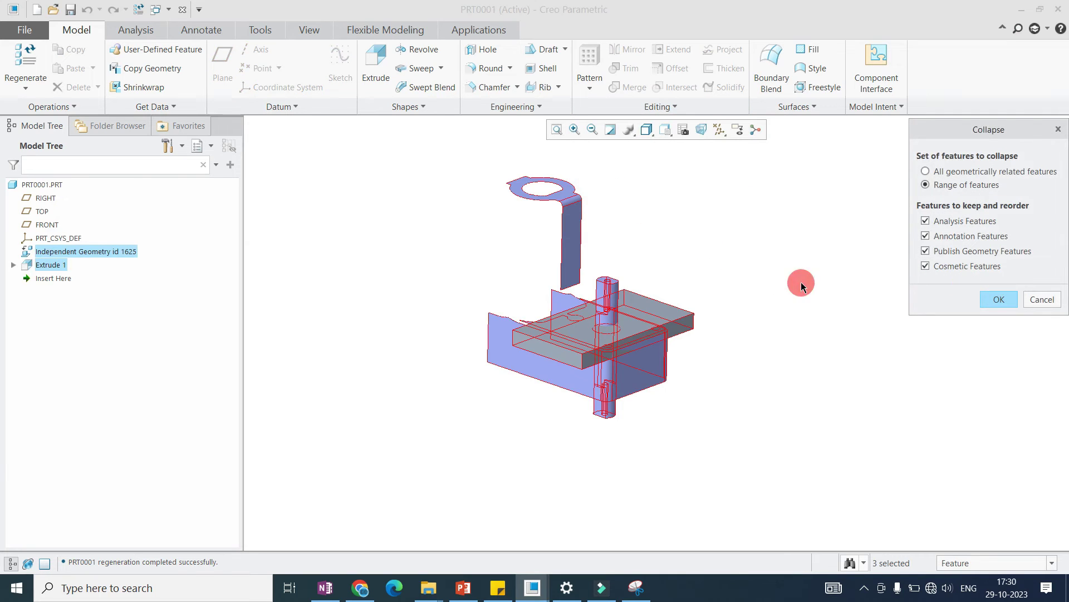
left_click(989, 301)
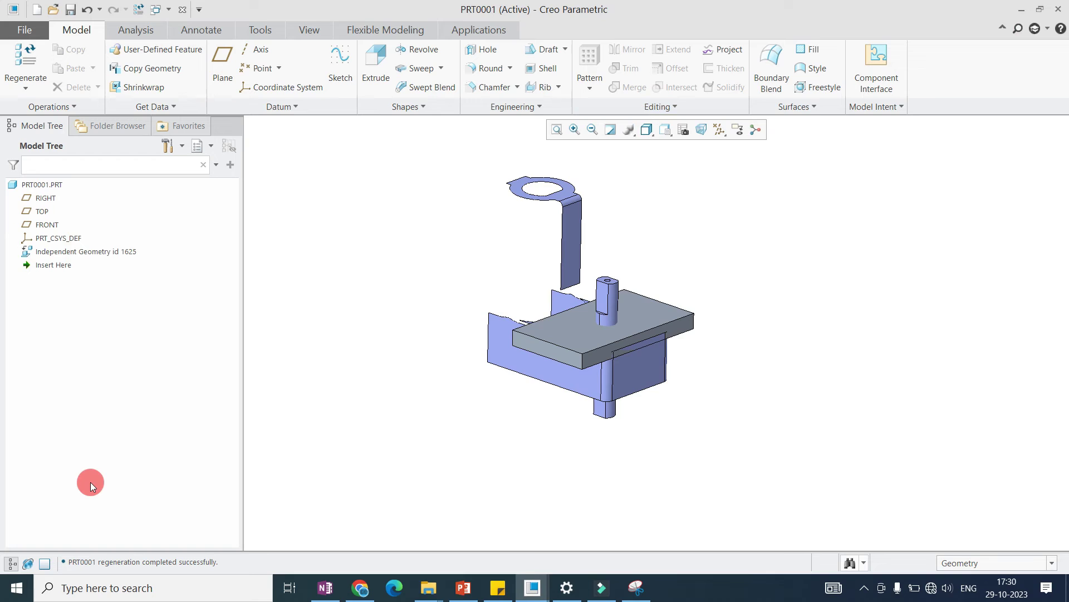
left_click(661, 106)
left_click(658, 106)
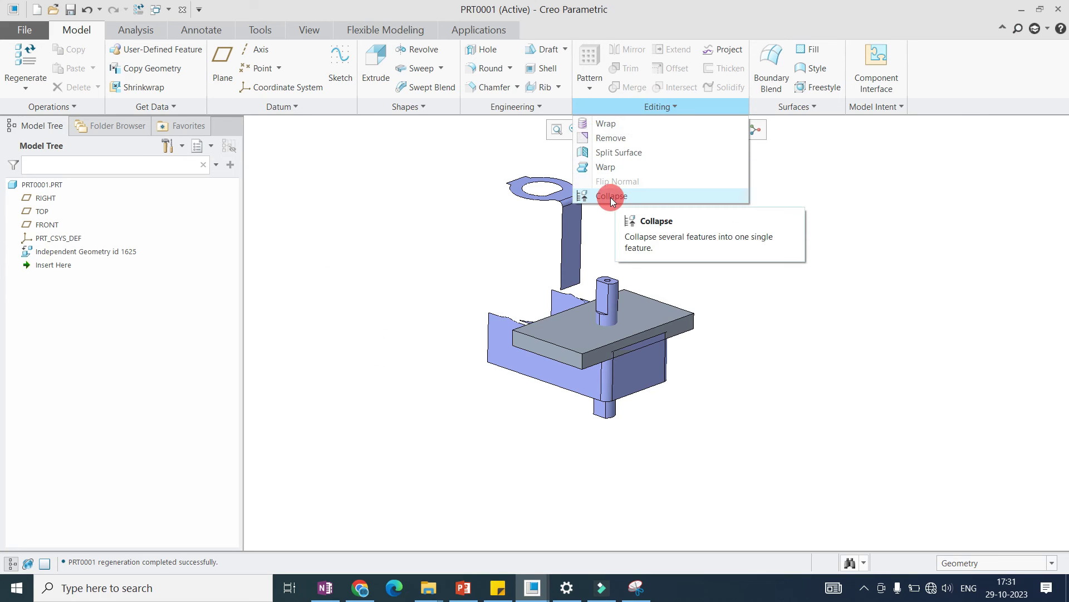
left_click(427, 338)
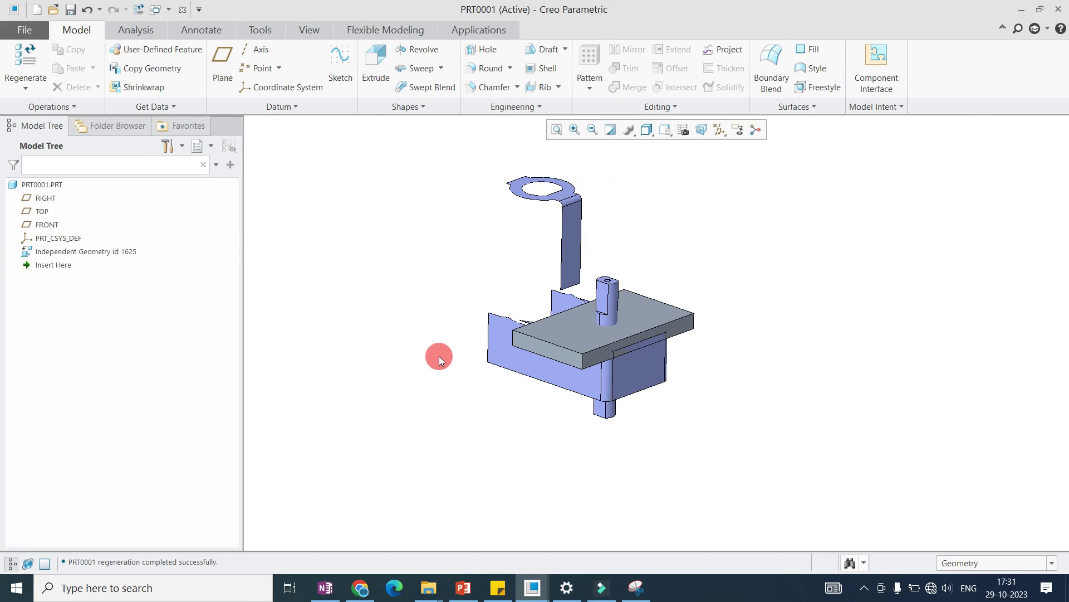
scroll(446, 351, "up", 2)
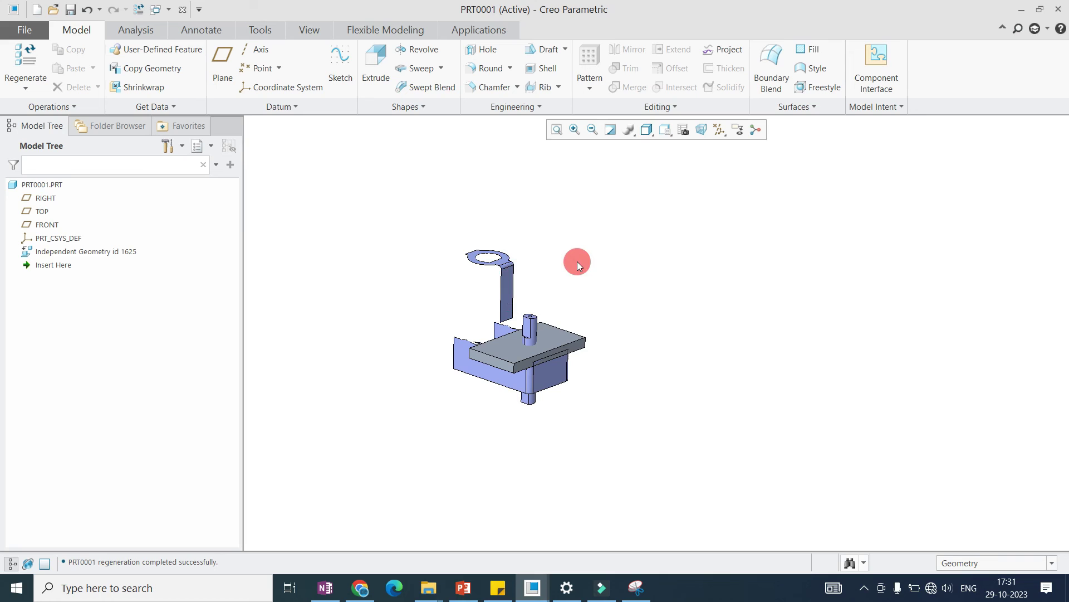
scroll(506, 296, "up", 2)
scroll(521, 305, "down", 3)
scroll(539, 310, "up", 1)
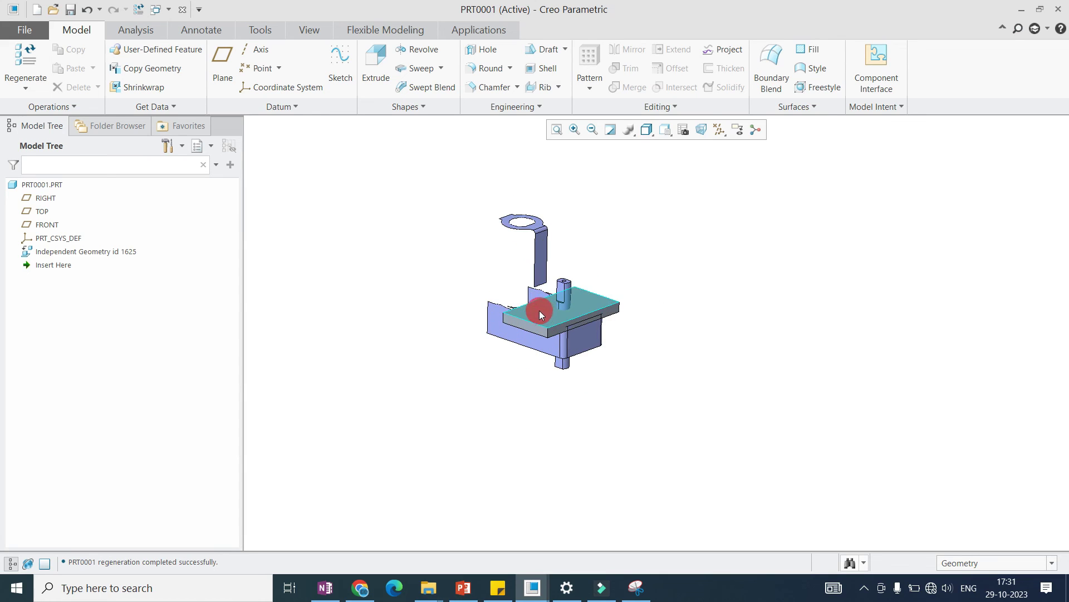
scroll(532, 305, "up", 1)
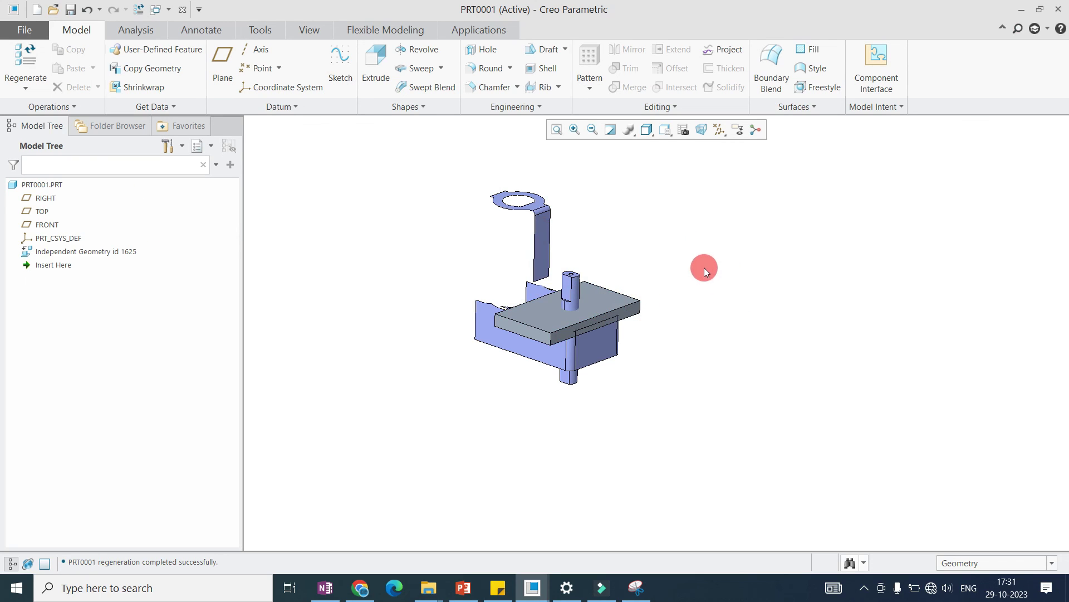
scroll(546, 273, "up", 5)
scroll(551, 278, "down", 3)
left_click(664, 109)
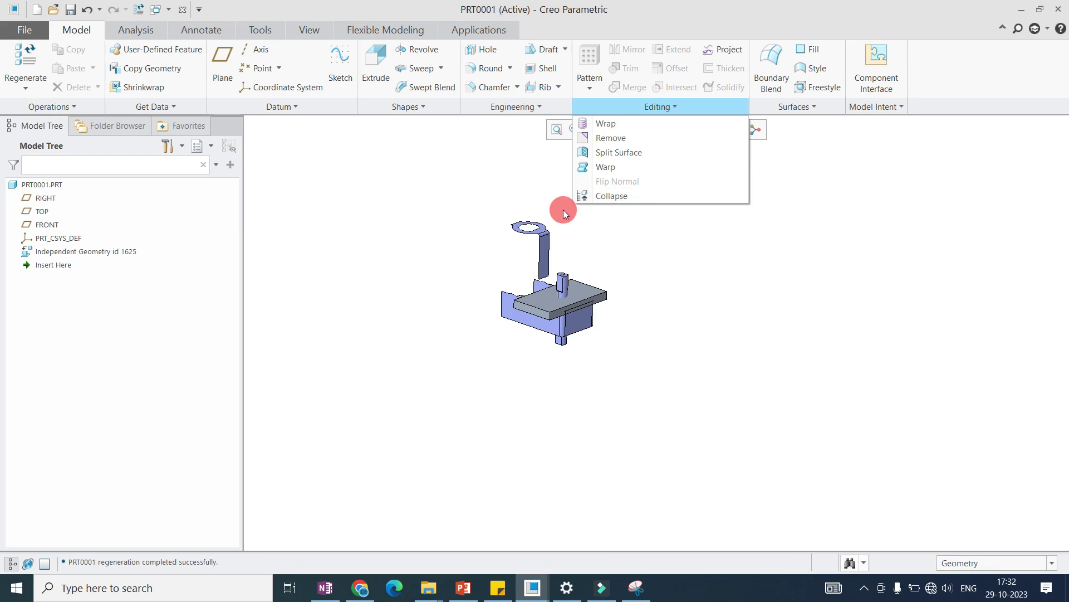
scroll(637, 252, "up", 3)
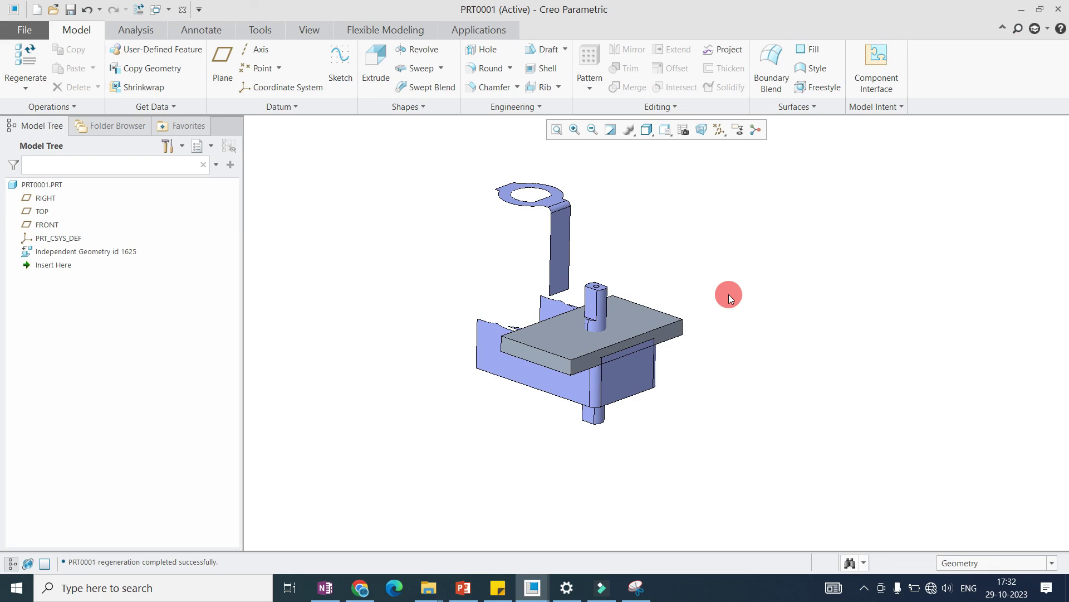